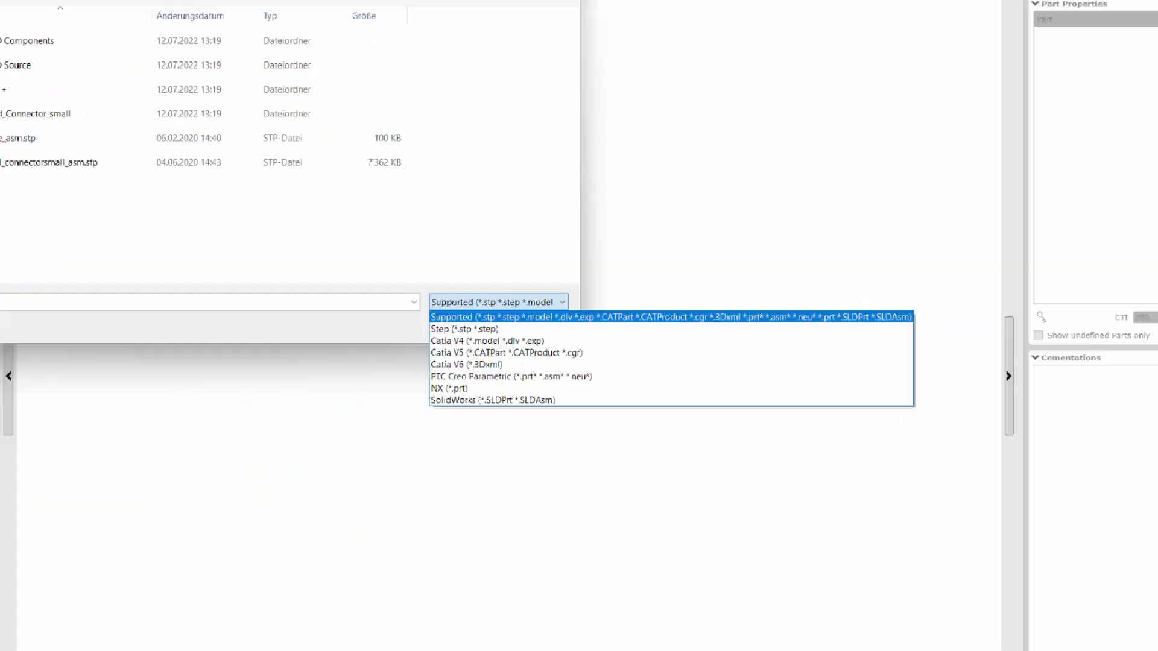
Import the assembly file weird_connectorsmall_asm.stp from the Data folder
click(229, 202)
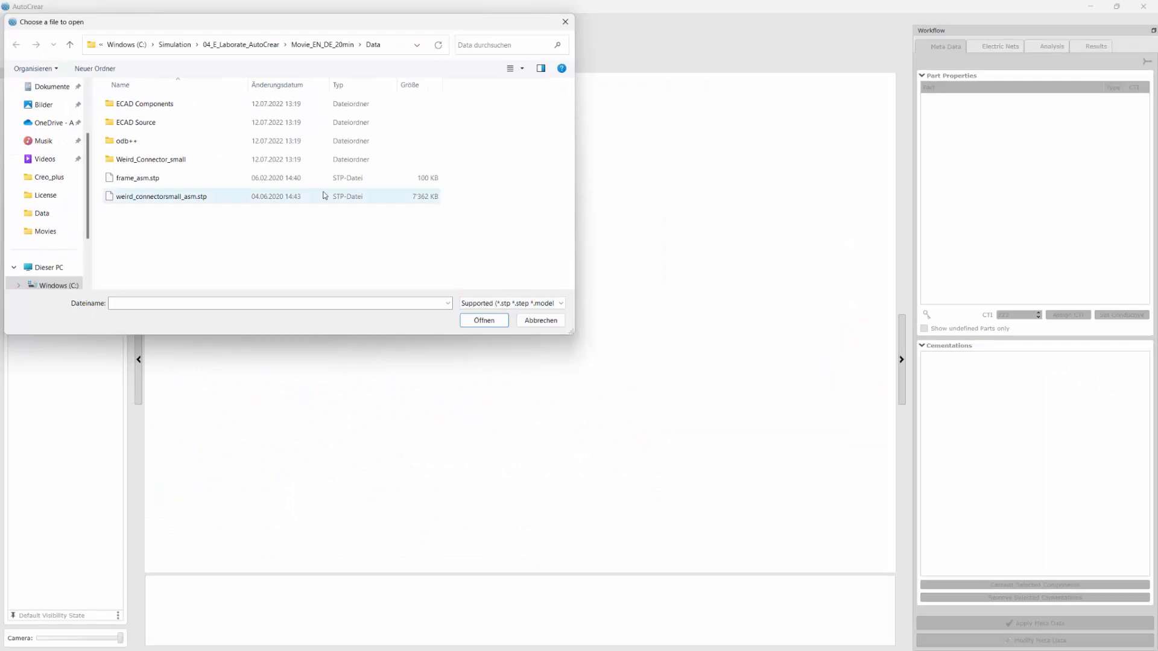
double_click(229, 202)
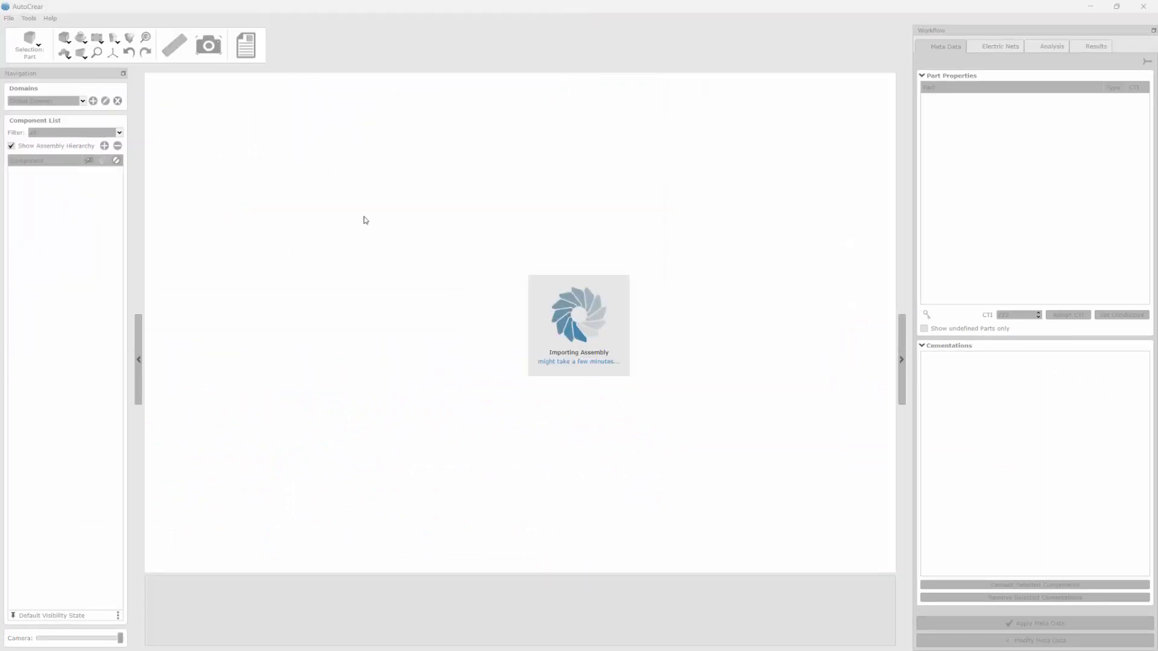
middle_drag(319, 129, 490, 236)
scroll(489, 236, up, 3)
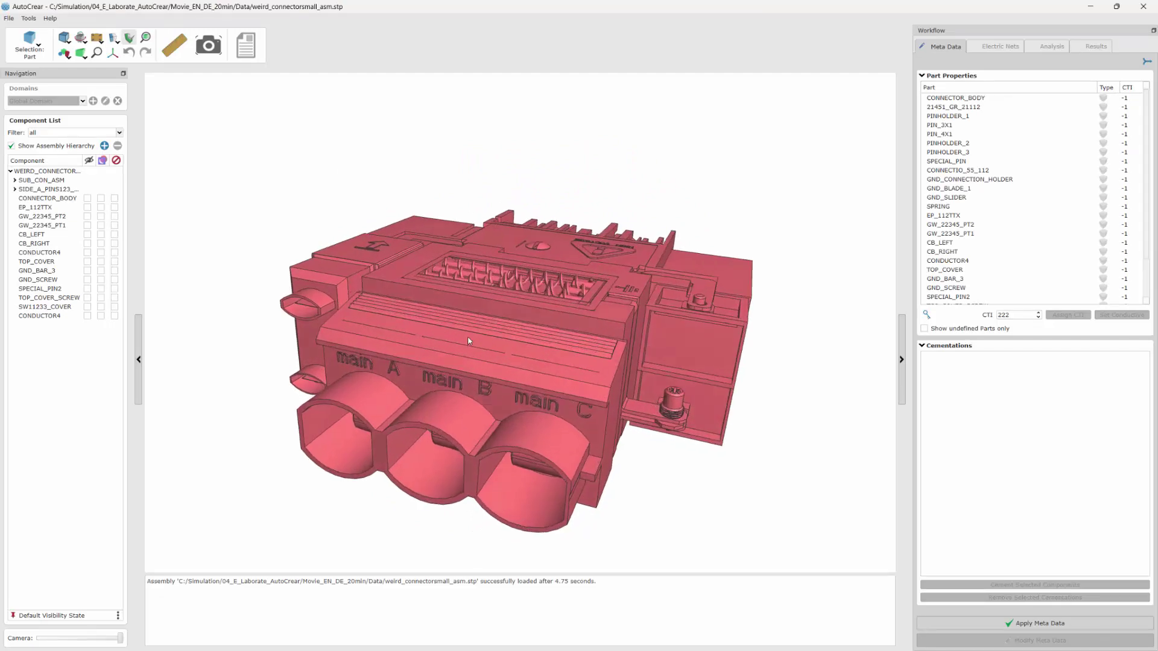
Preview the assembly in original colors and as a wireframe, and return it to the shaded view with material colors
click(65, 53)
click(77, 77)
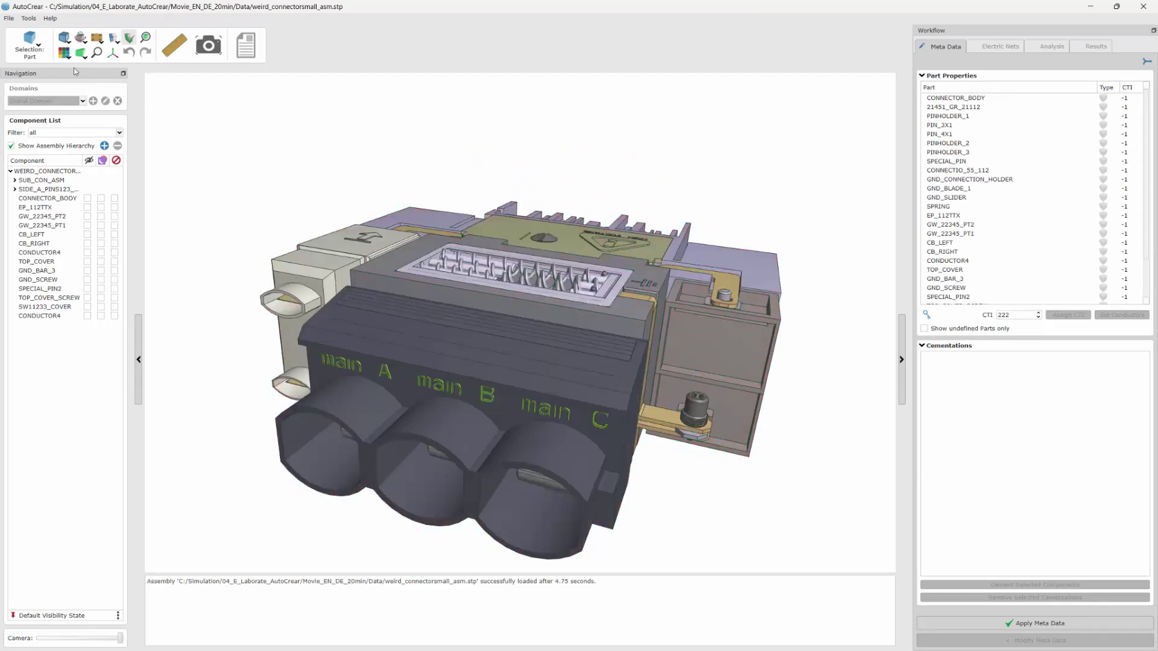
click(71, 59)
click(67, 42)
click(75, 77)
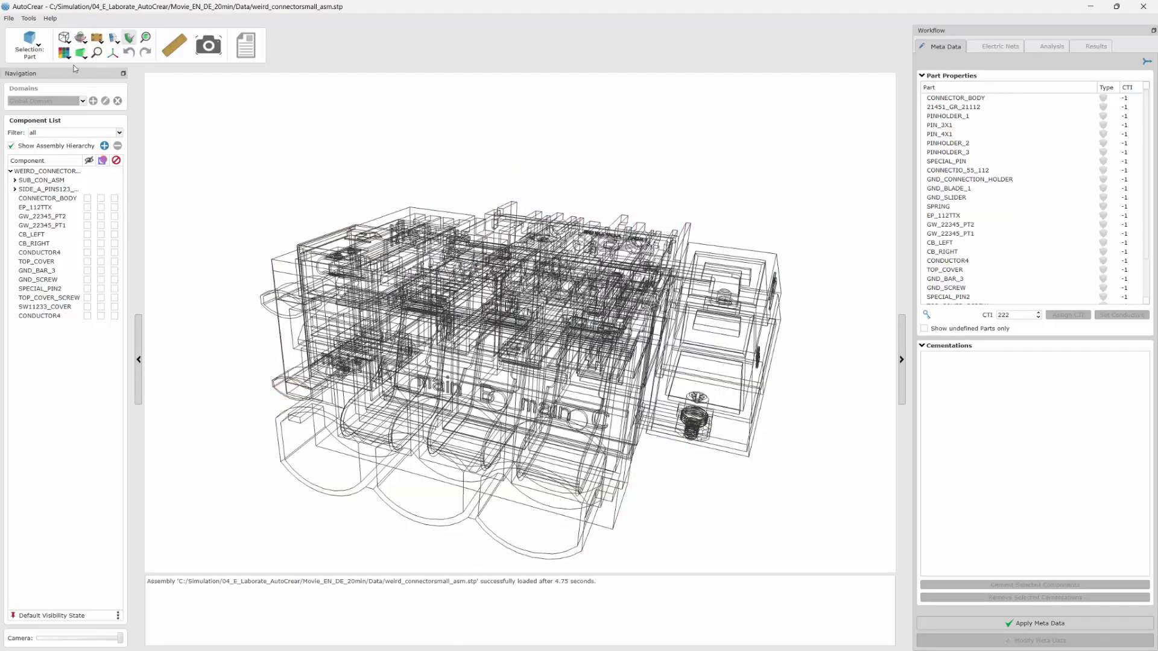
click(65, 40)
click(76, 66)
click(67, 55)
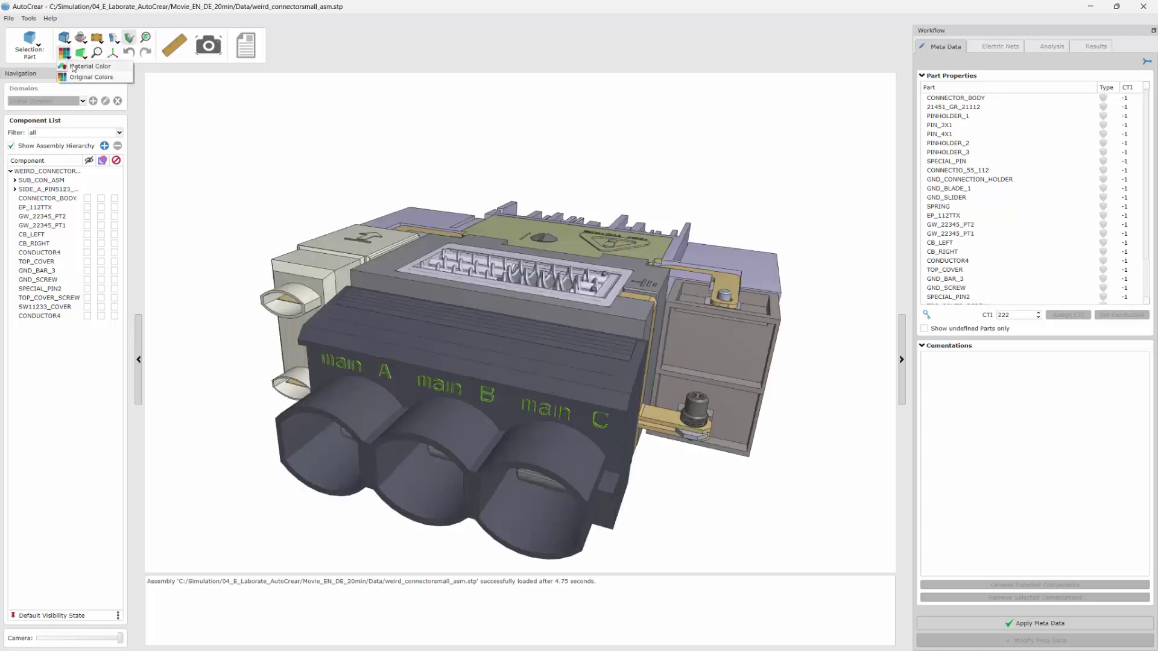
click(76, 67)
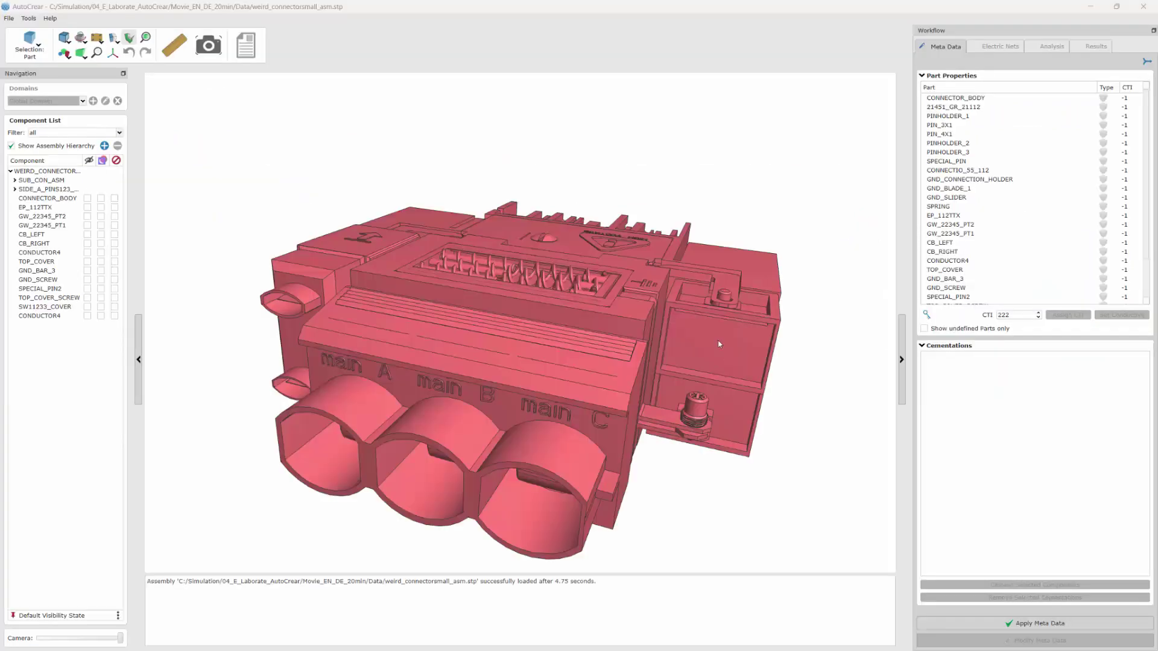
Assign CTI 222 to the front cover EP_112TTX, the part labelled main A, B and C
click(589, 386)
right_click(589, 385)
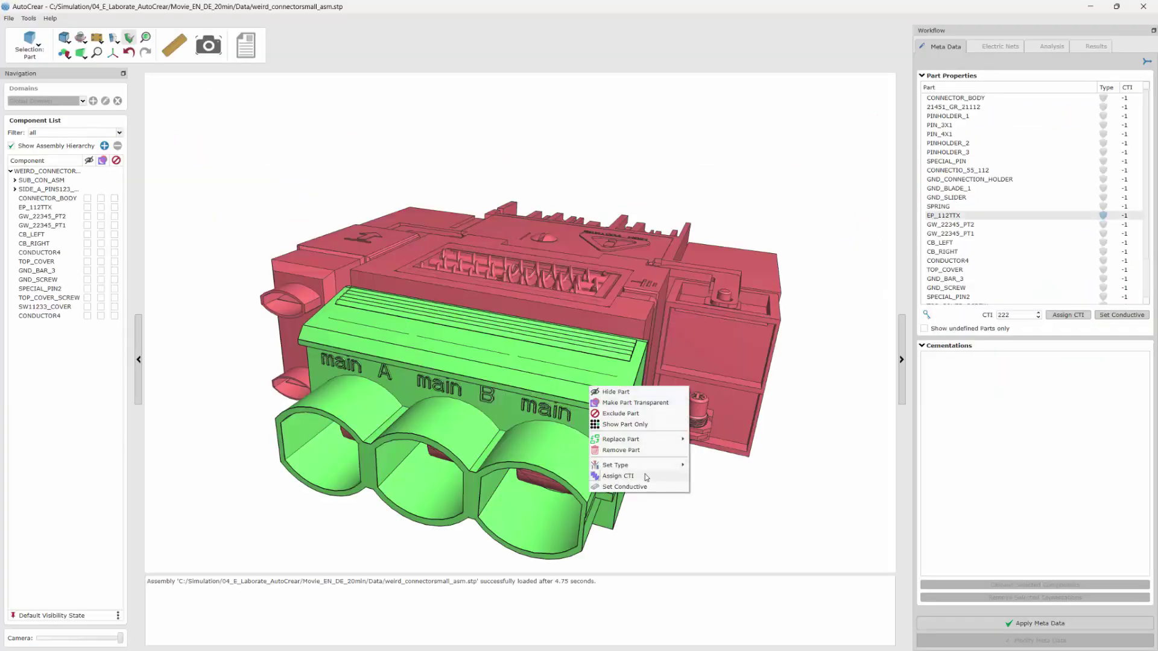
click(645, 476)
Set the CTI value to 333 and assign it to the part GW_22345_PT2
double_click(1019, 315)
text(333)
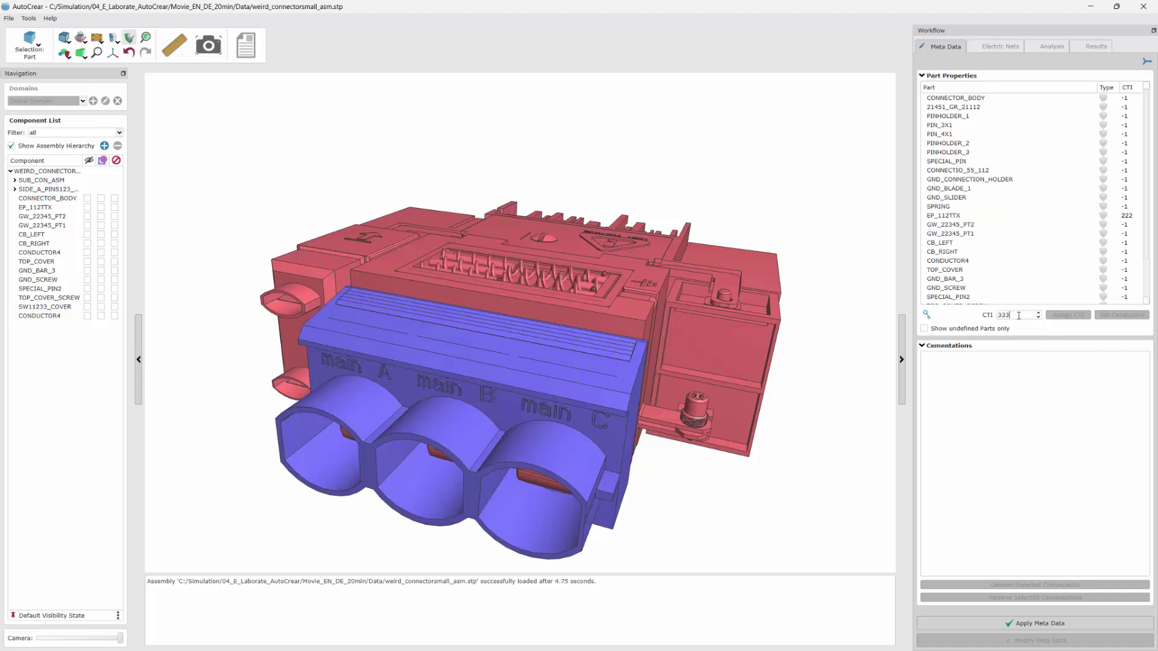
click(717, 362)
right_click(717, 362)
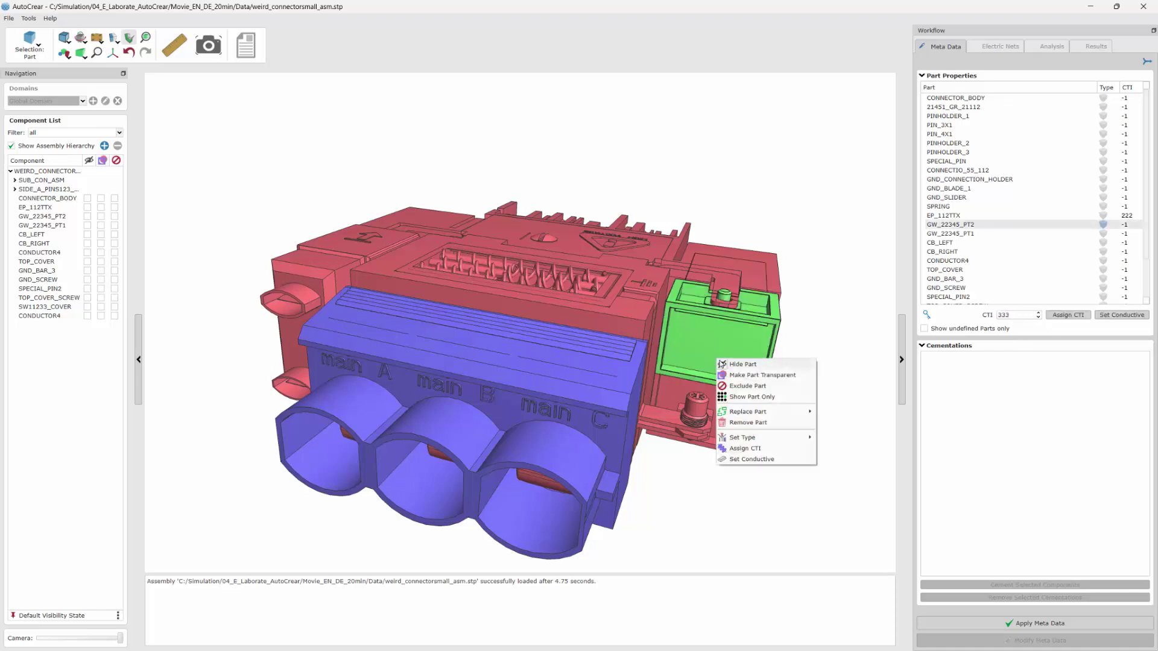
click(778, 450)
Show undefined parts only and assign CTI 333 to all remaining insulating parts, including GW_22345_PT1, CONNECTOR_BODY, TOP_COVER, GND_SLIDER and 21451_GR_21112
click(924, 329)
click(750, 382)
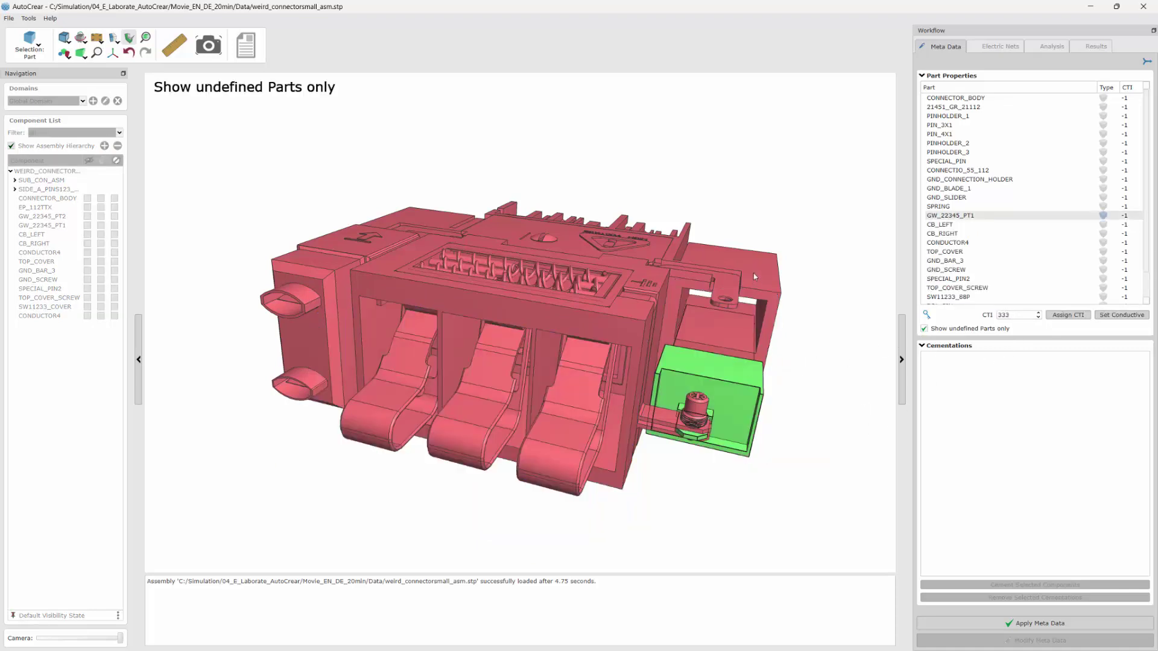
ctrl+click(754, 273)
ctrl+click(641, 263)
ctrl+click(612, 279)
ctrl+click(622, 281)
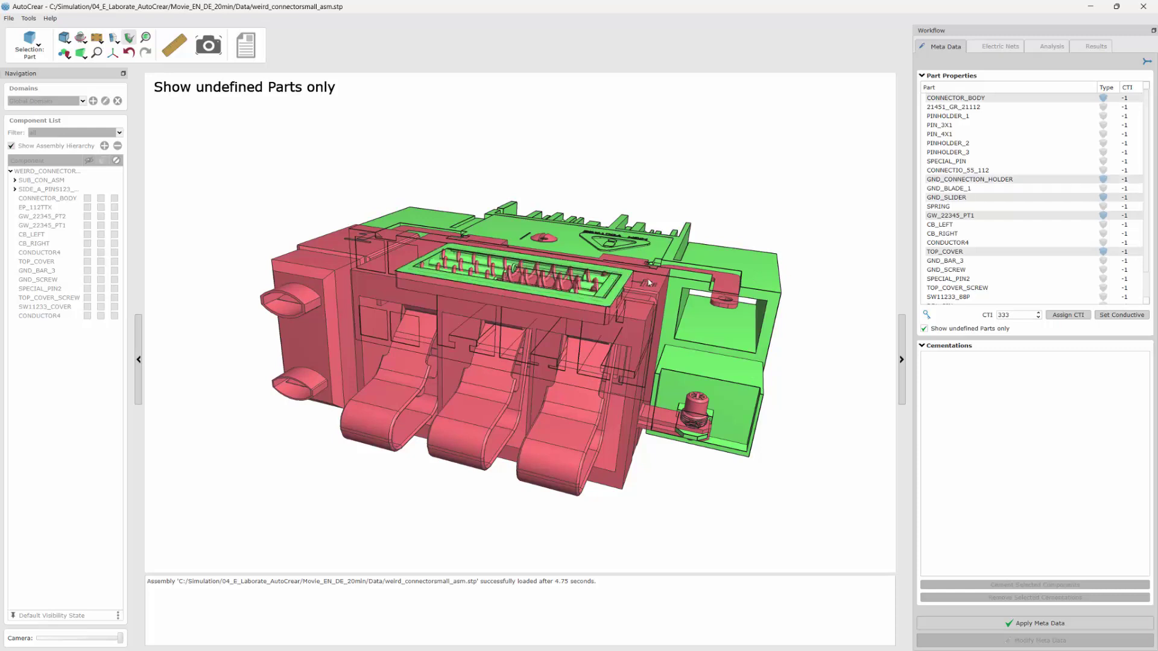
ctrl+click(646, 279)
ctrl+click(351, 248)
right_click(352, 249)
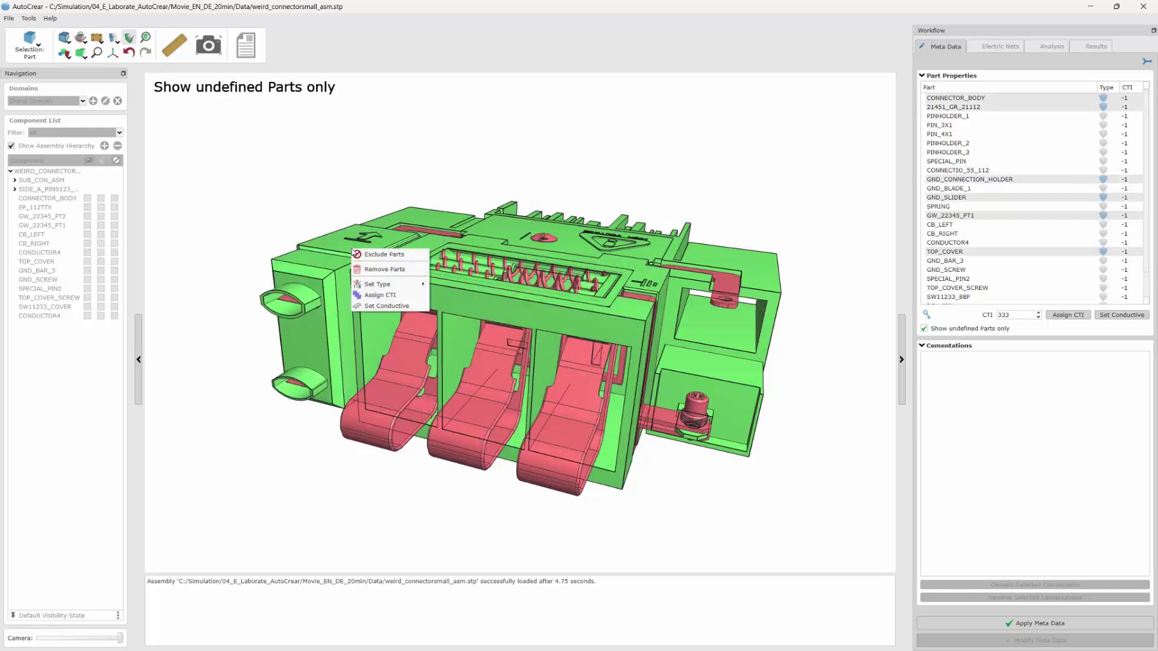
click(386, 294)
click(384, 272)
right_click(385, 272)
click(414, 330)
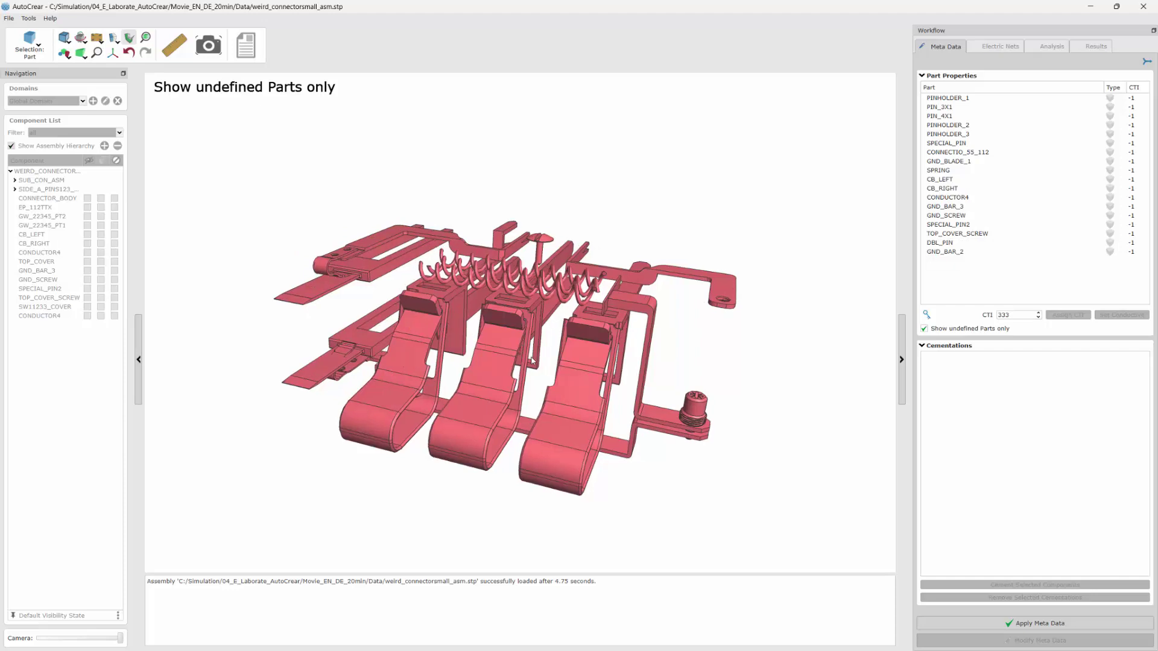
Set all remaining undefined parts as conductive and turn off the filter for undefined parts
middle_drag(486, 349, 515, 372)
drag(256, 167, 765, 536)
right_click(766, 536)
click(801, 593)
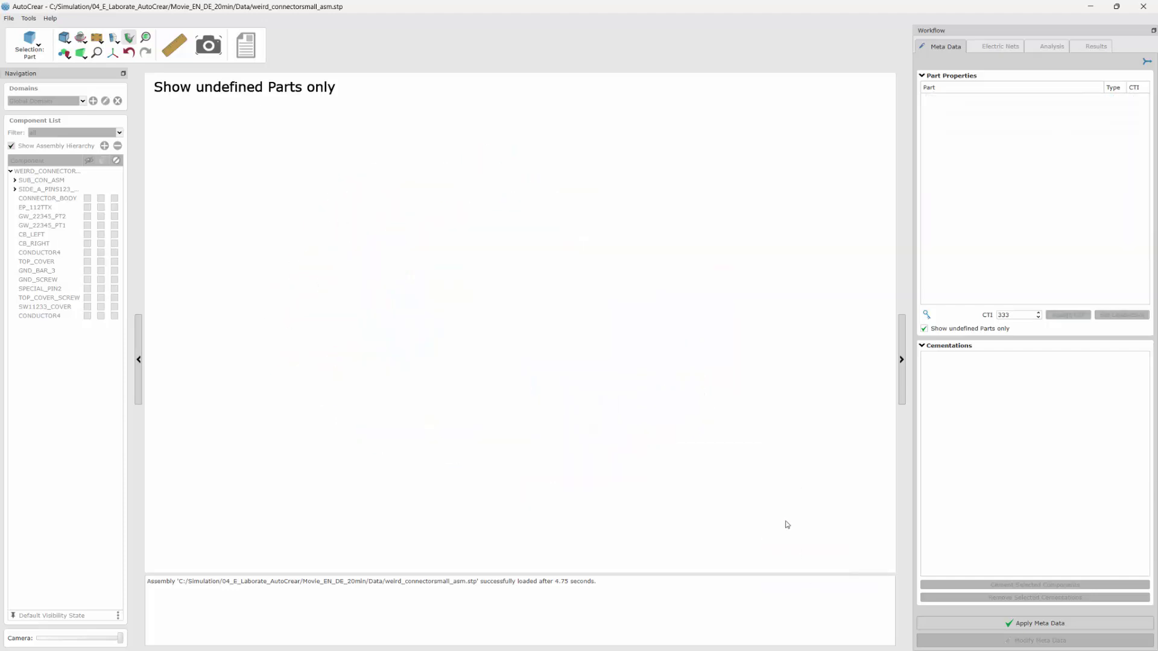
click(927, 330)
Isolate the parts GW_22345_PT2 and GW_22345_PT1 in the view
click(741, 329)
ctrl+click(735, 385)
right_click(735, 385)
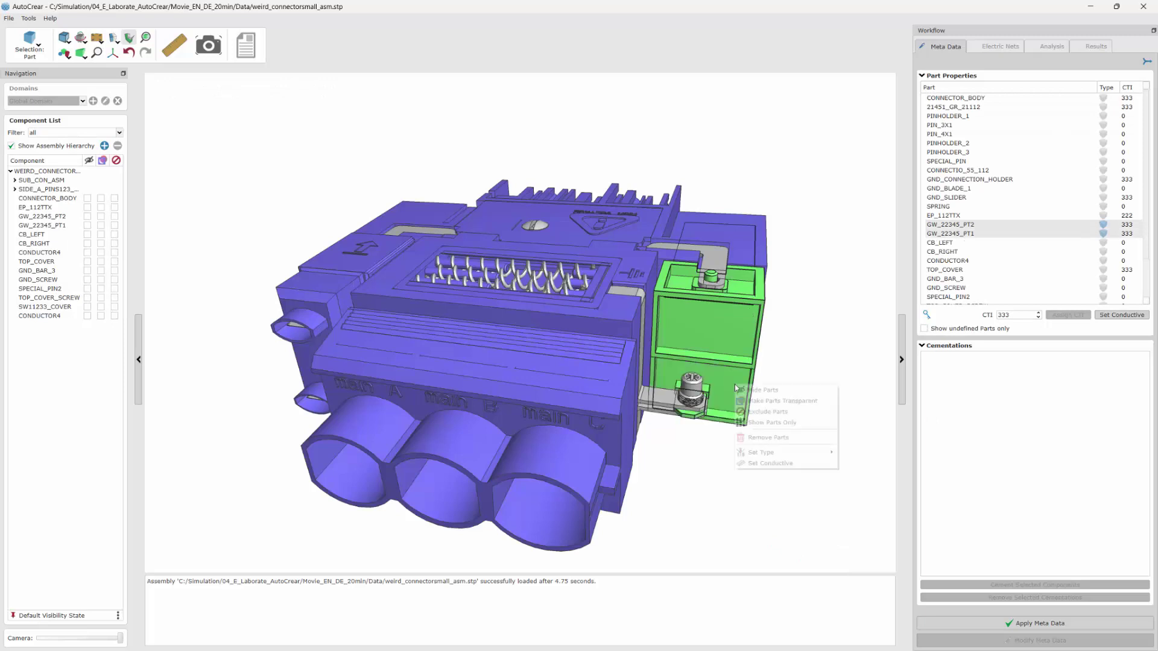
click(774, 423)
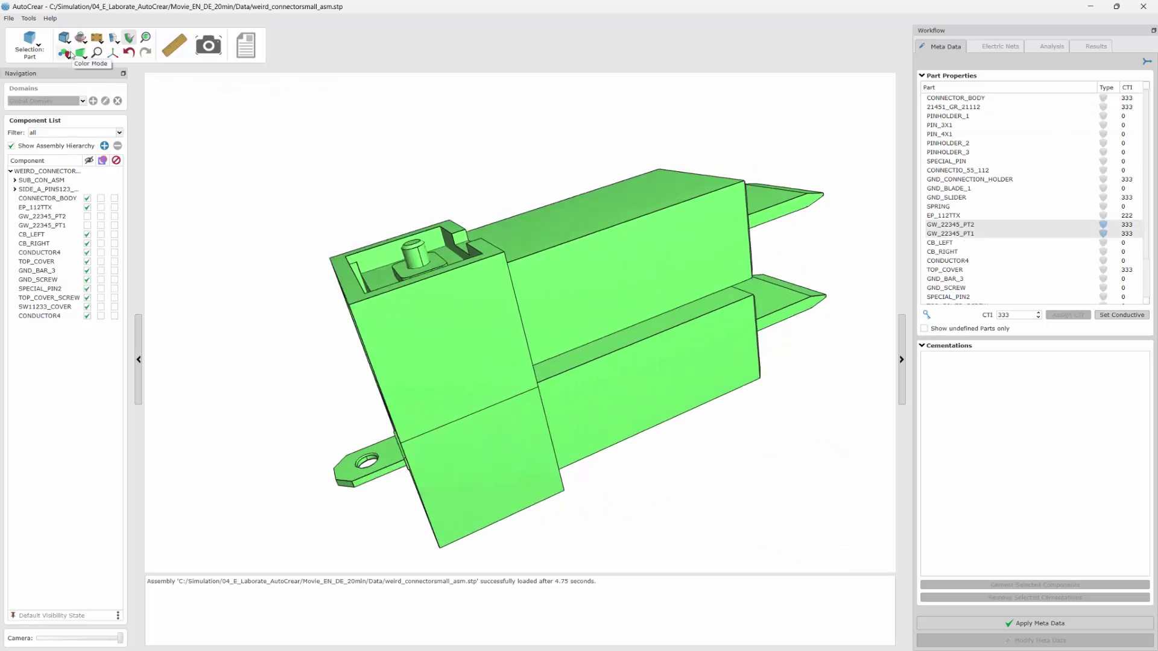
Using surface selection, set the stud, the lug with the hole and the two contact blades of the isolated parts as conductive
click(30, 44)
click(27, 85)
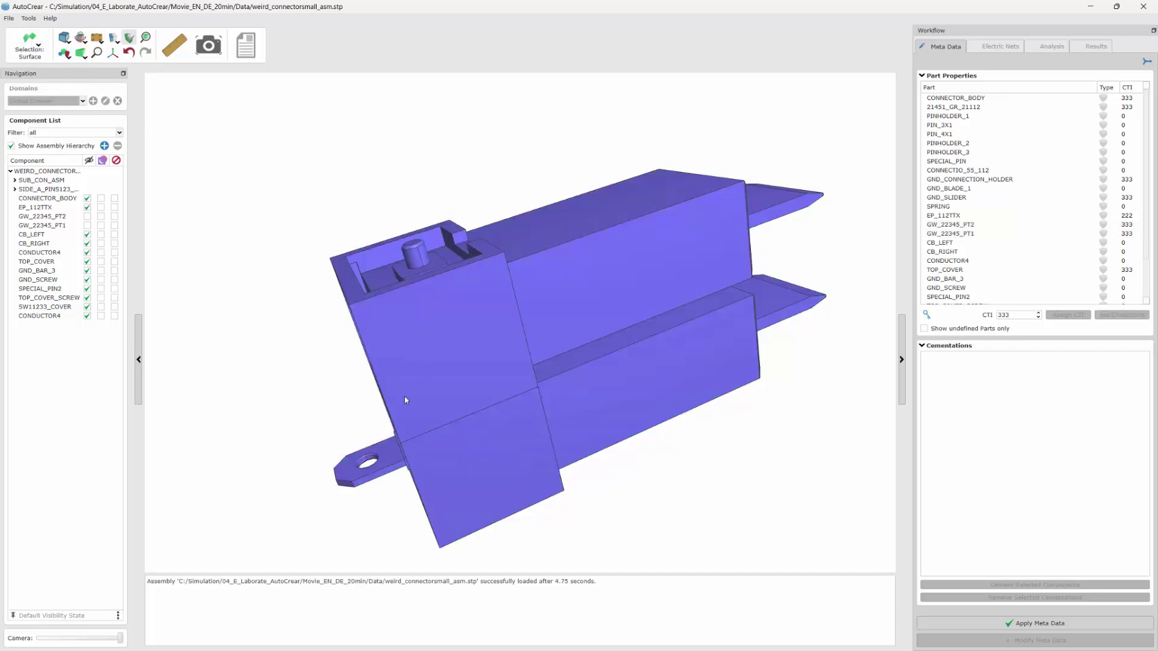
click(416, 254)
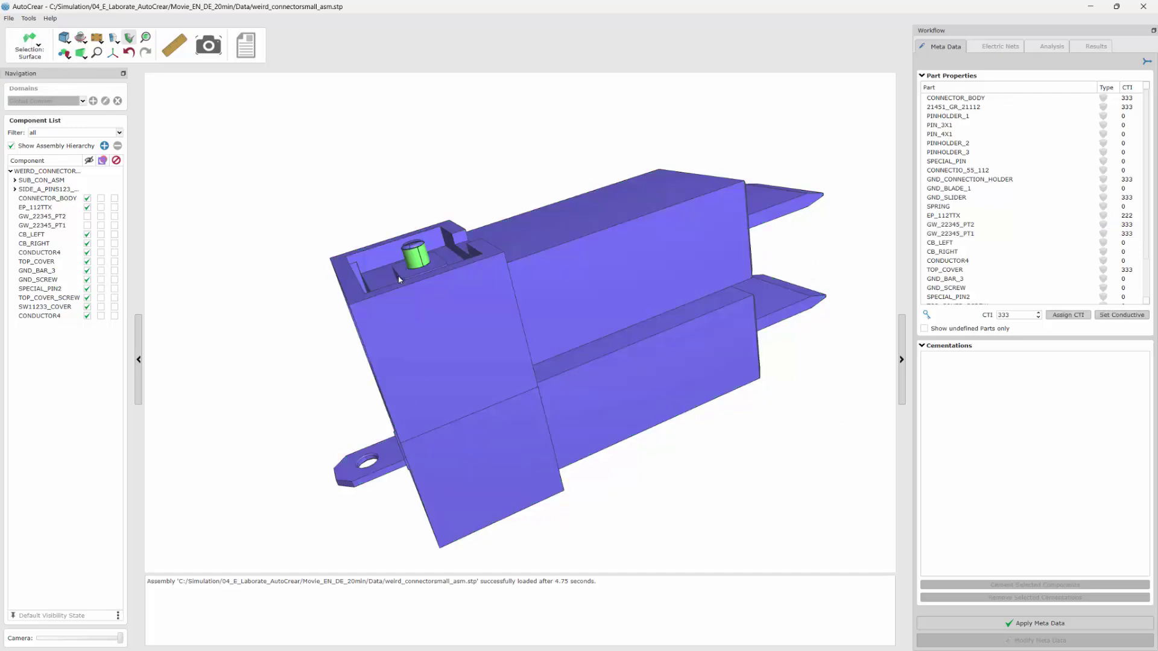
click(386, 457)
click(774, 203)
click(777, 299)
right_click(778, 299)
click(835, 306)
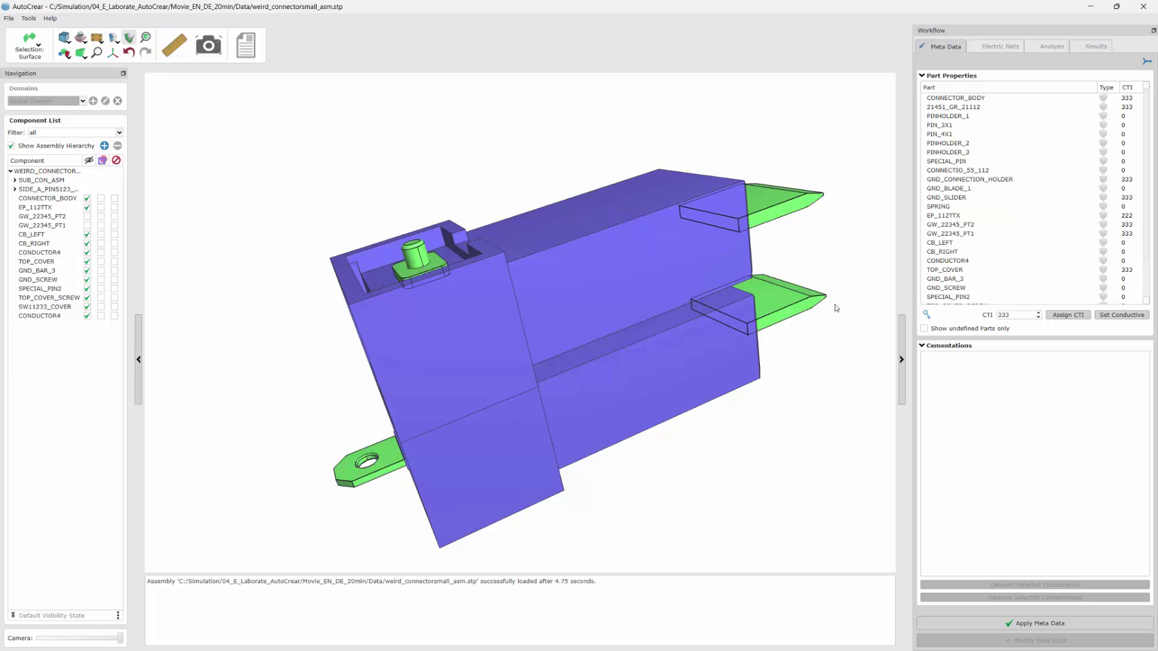
right_click(851, 285)
click(874, 313)
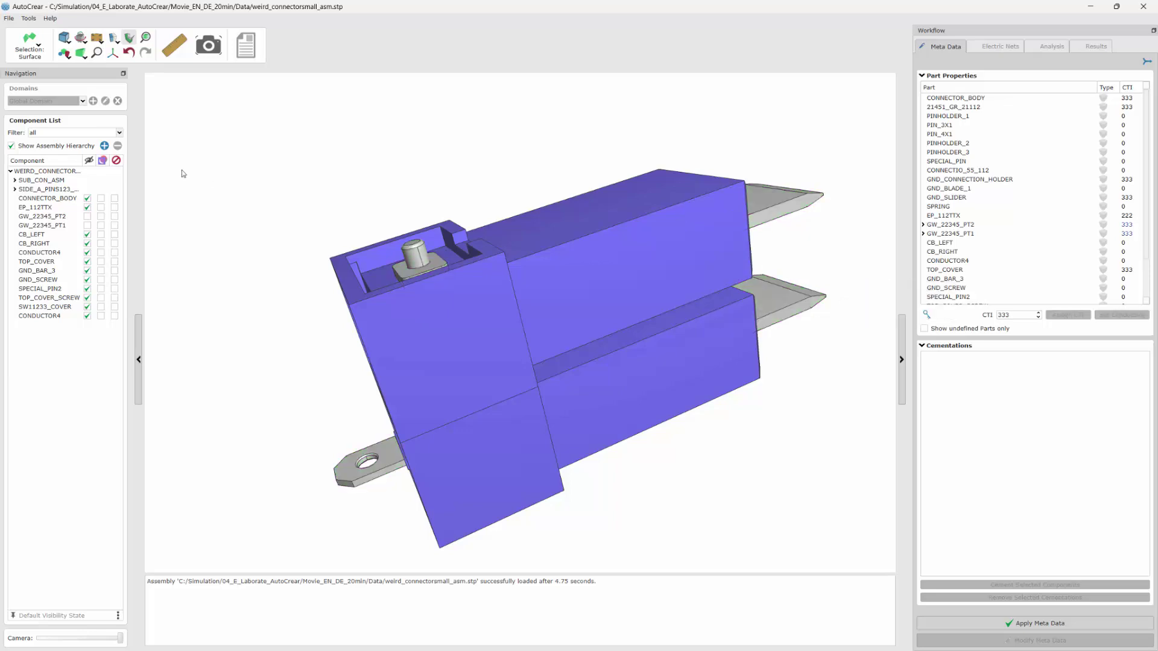
Show all components of the top-level WEIRD_CONNECTOR assembly again and clear the selection
click(55, 171)
right_click(55, 172)
click(88, 187)
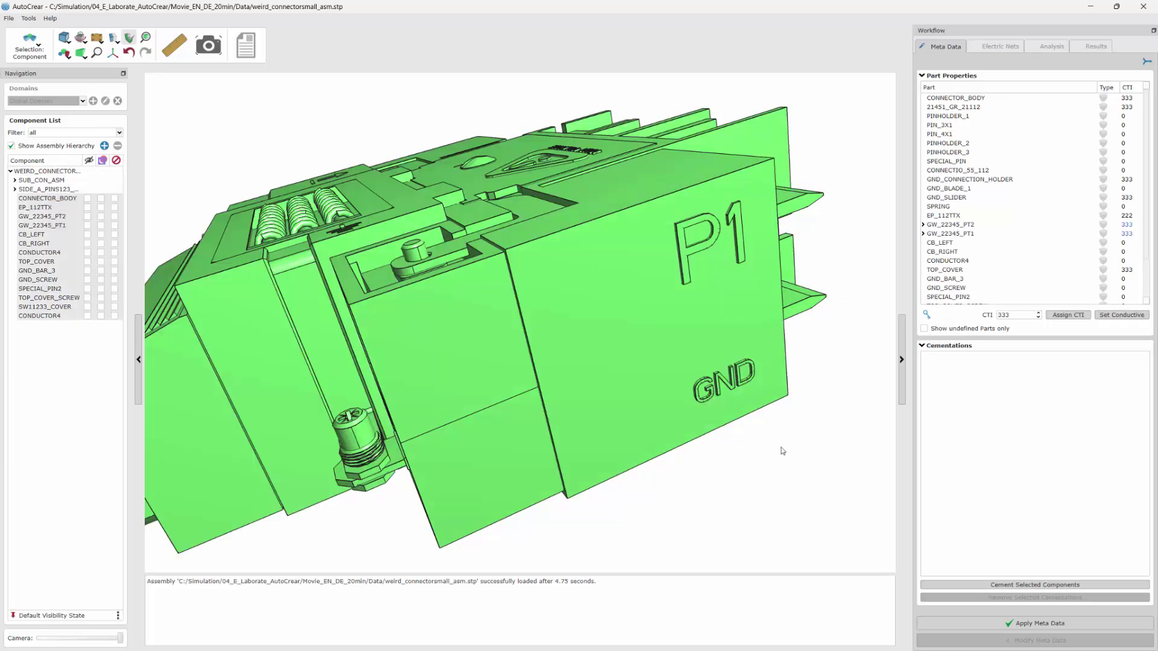
click(832, 470)
middle_drag(603, 326, 701, 389)
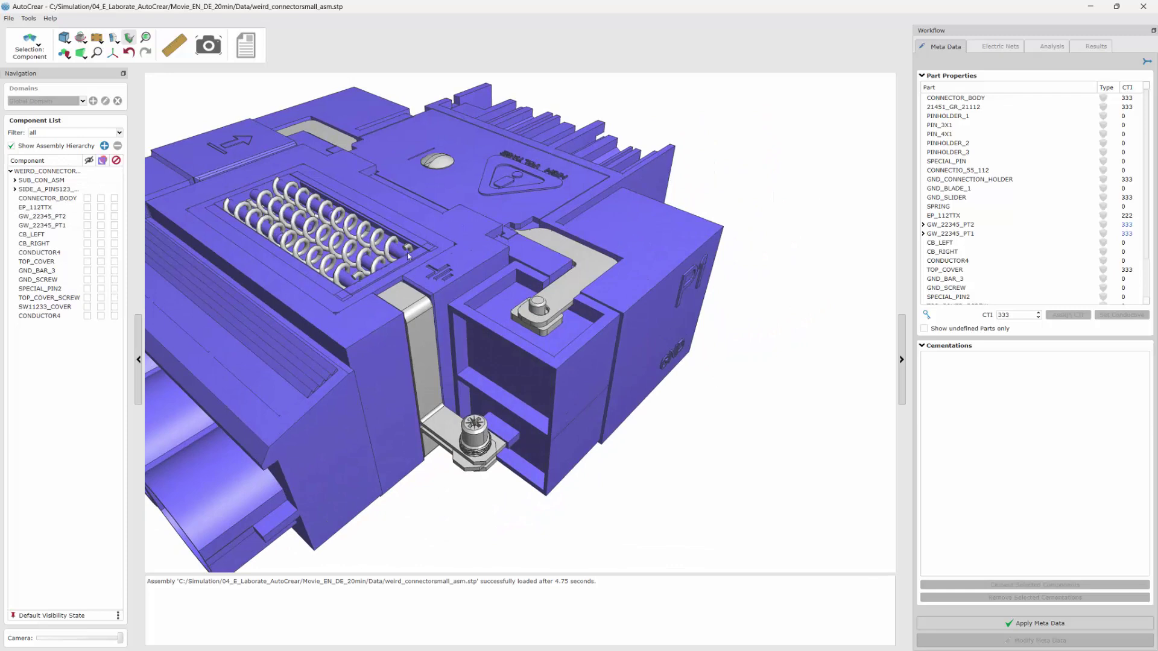
Set the type of the SPRING components to Spring
right_click(377, 236)
mouse_move(458, 313)
click(526, 335)
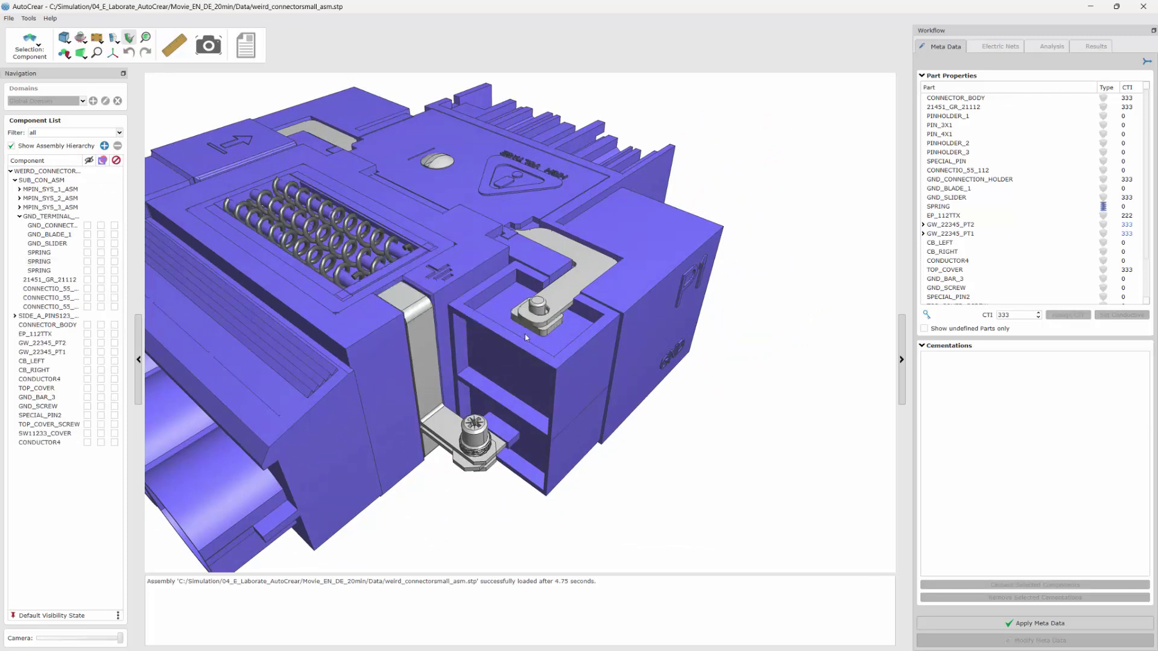
Set the type of GND_SCREW to Screw and apply the meta data
right_click(483, 451)
mouse_move(543, 528)
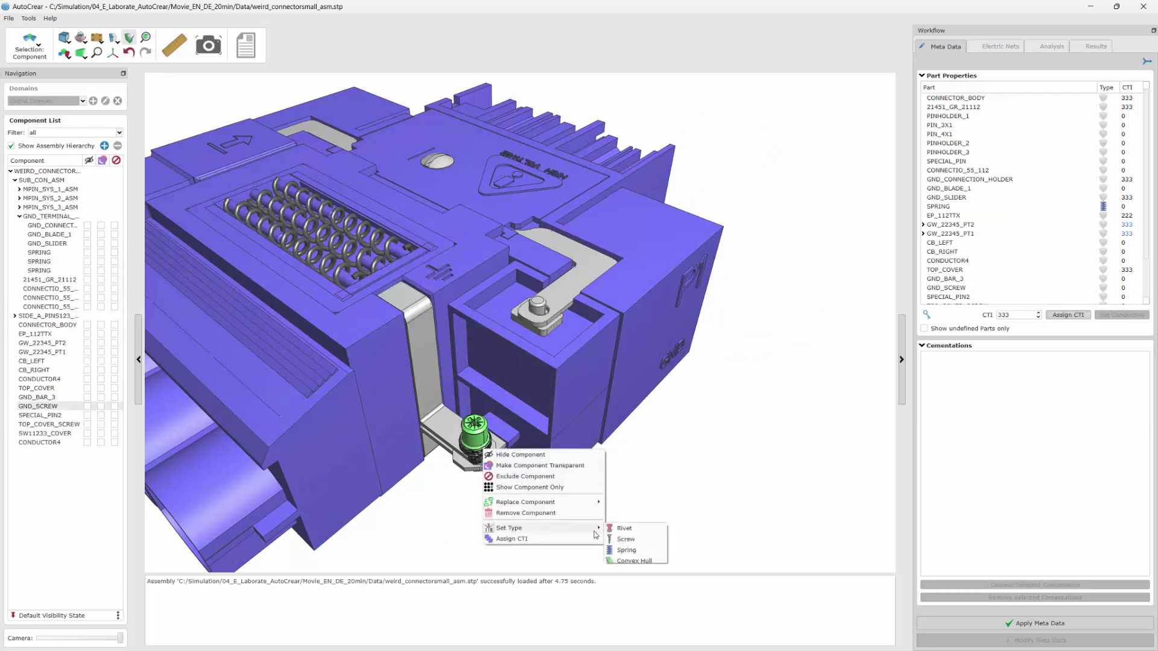
click(639, 539)
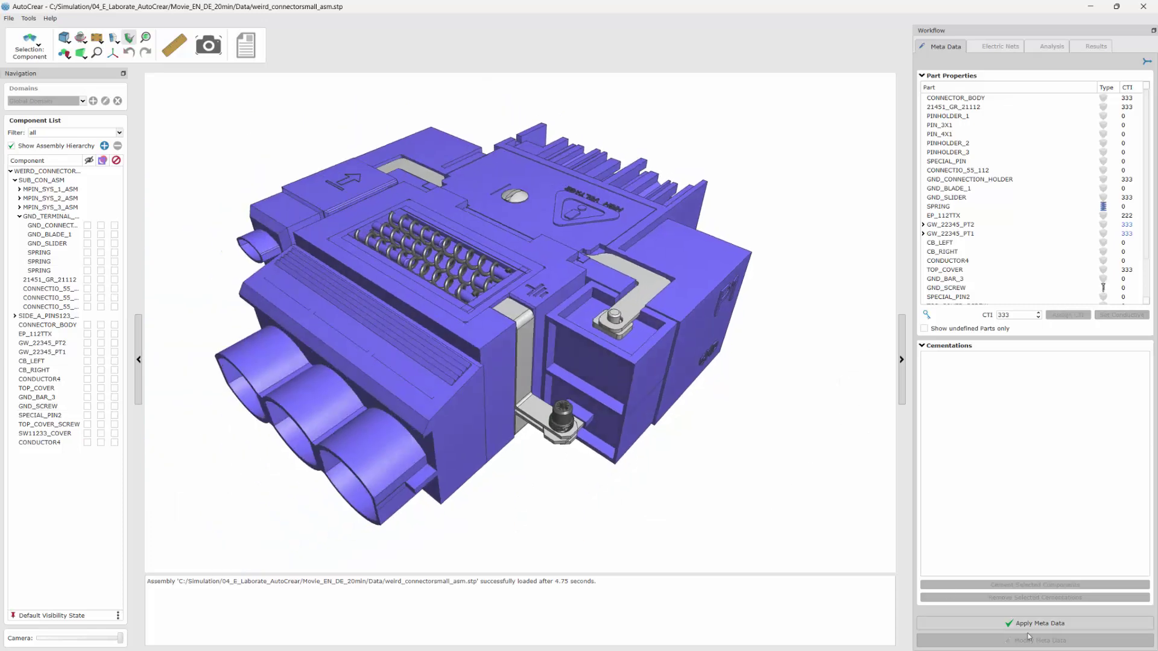
click(1028, 625)
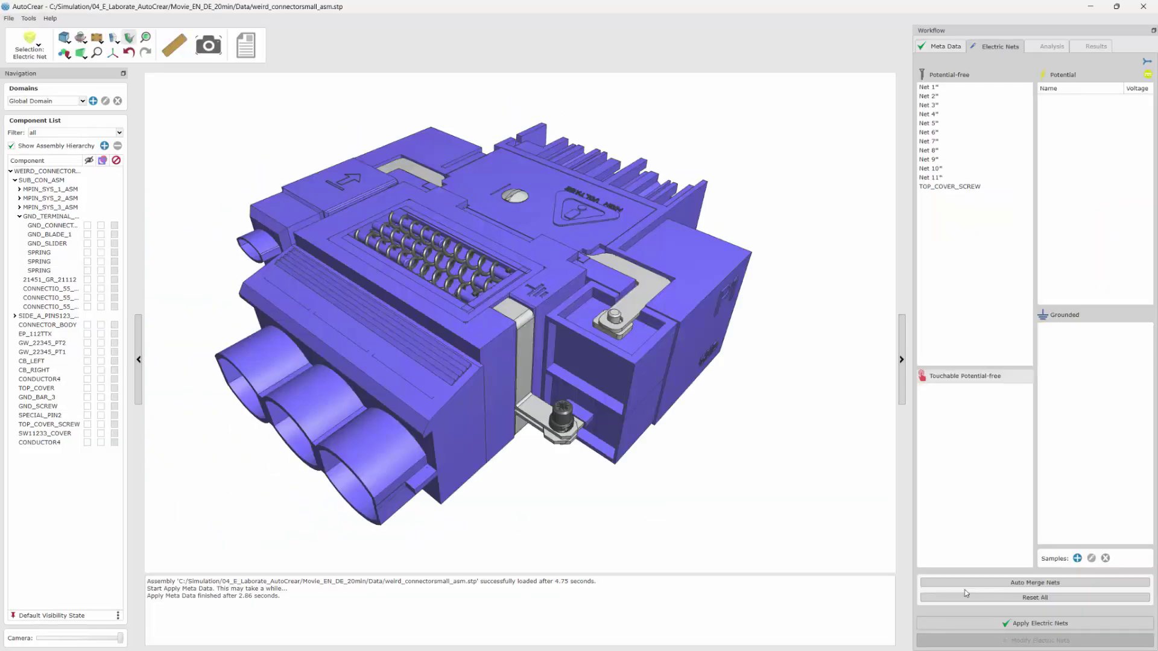
Switch the visibility state to Show Conductors
click(118, 616)
mouse_move(178, 637)
click(249, 640)
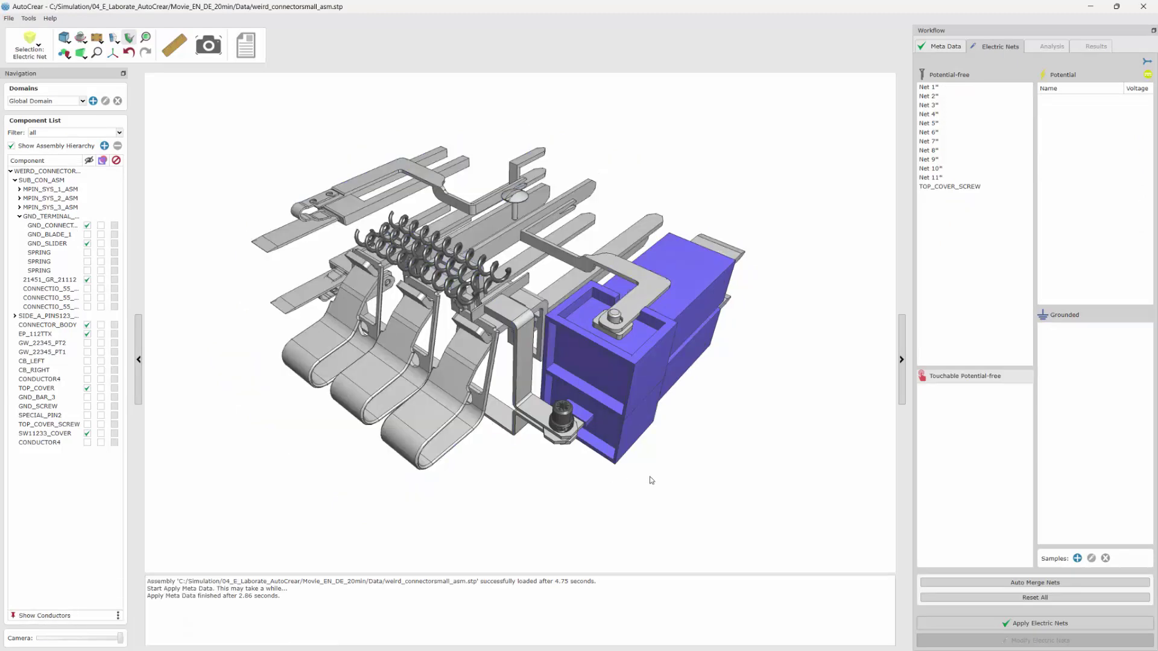
Rename the potential-free nets Net 1, Net 2 and Net 3 as mC, mB and mA
double_click(930, 89)
text(mC)
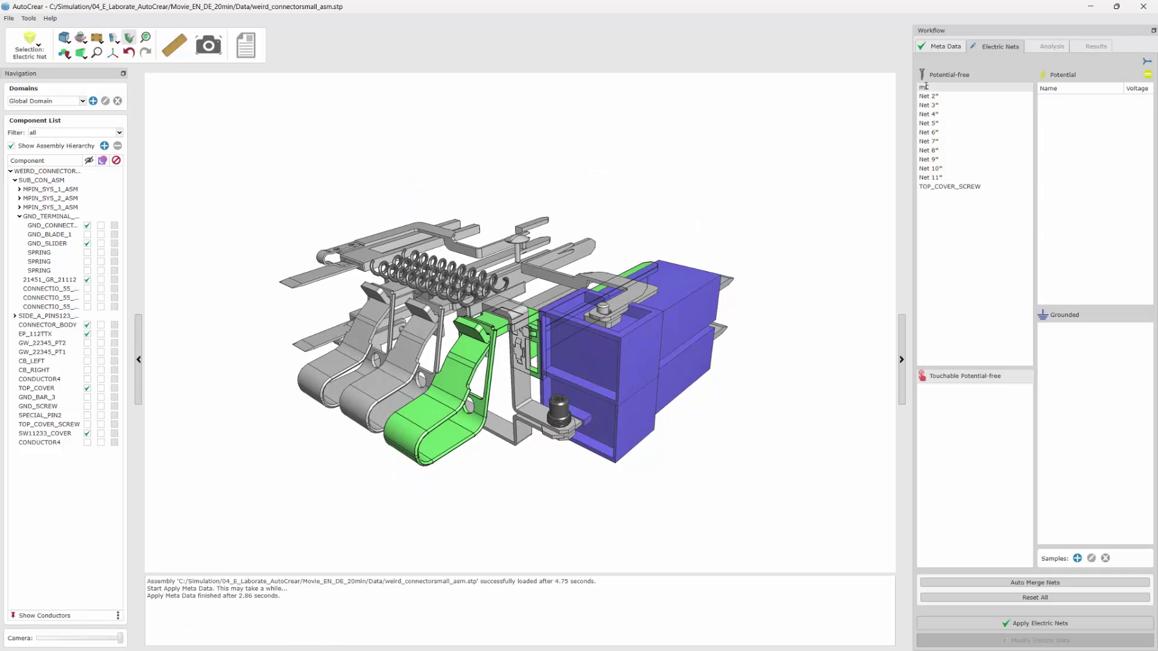
double_click(929, 98)
text(mB)
double_click(929, 107)
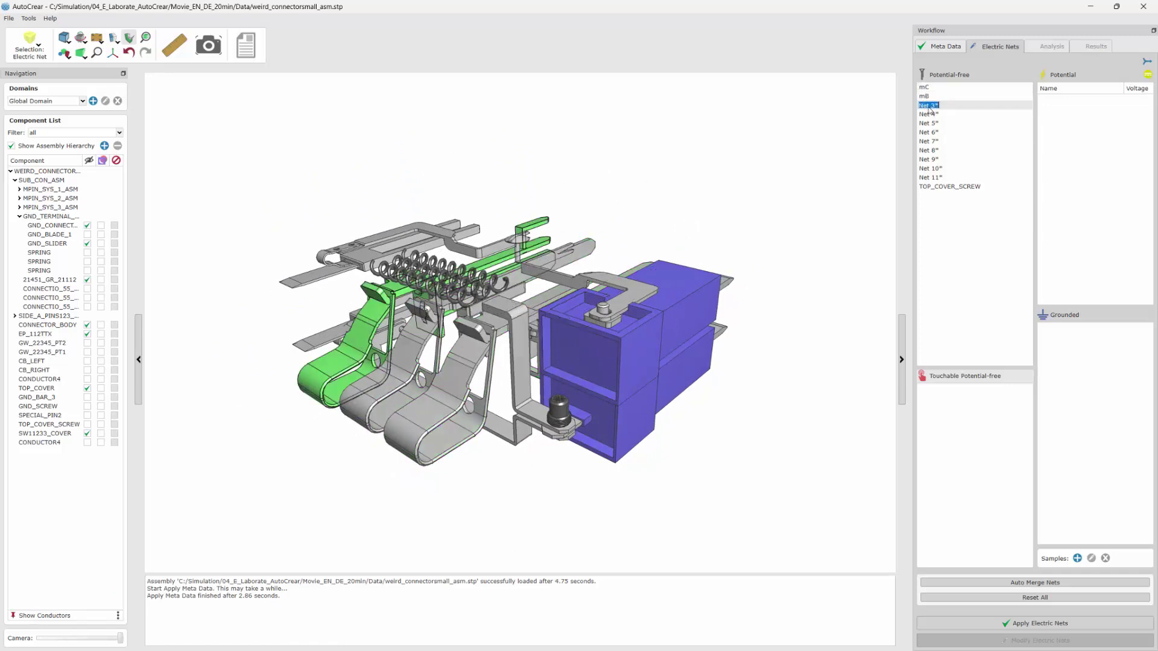
text(mA)
key(Tab)
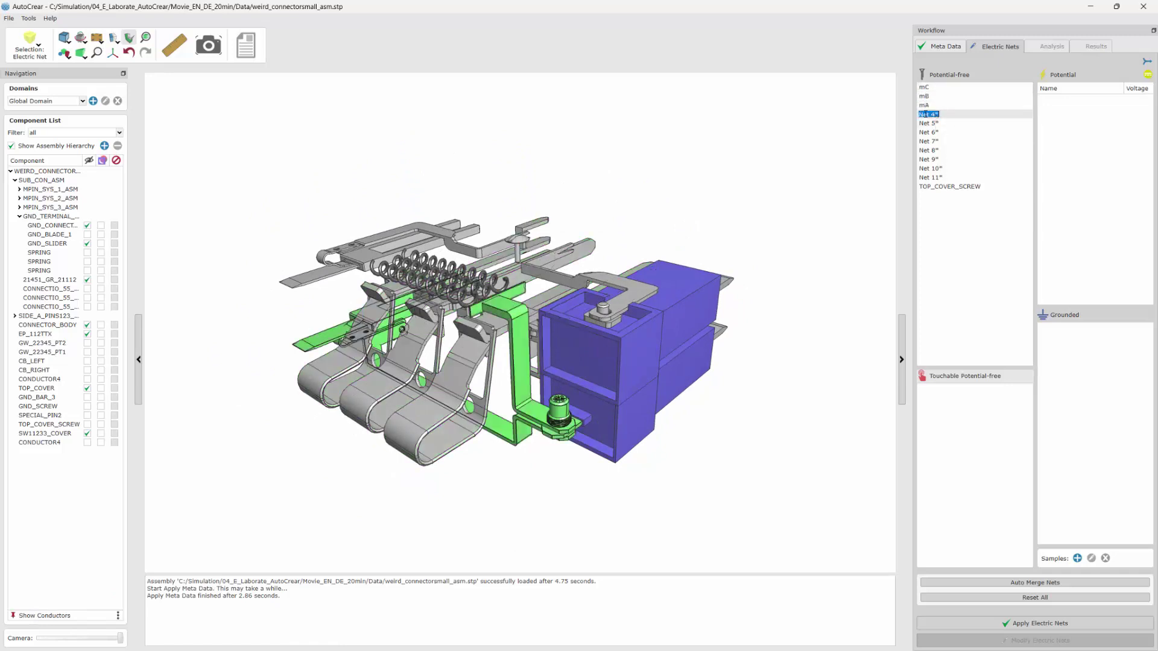
Rename Net 4 as GND and the spring nets Net 5, Net 6 and Net 7 as s1, s2 and s3
text(GND)
key(Tab)
text(s)
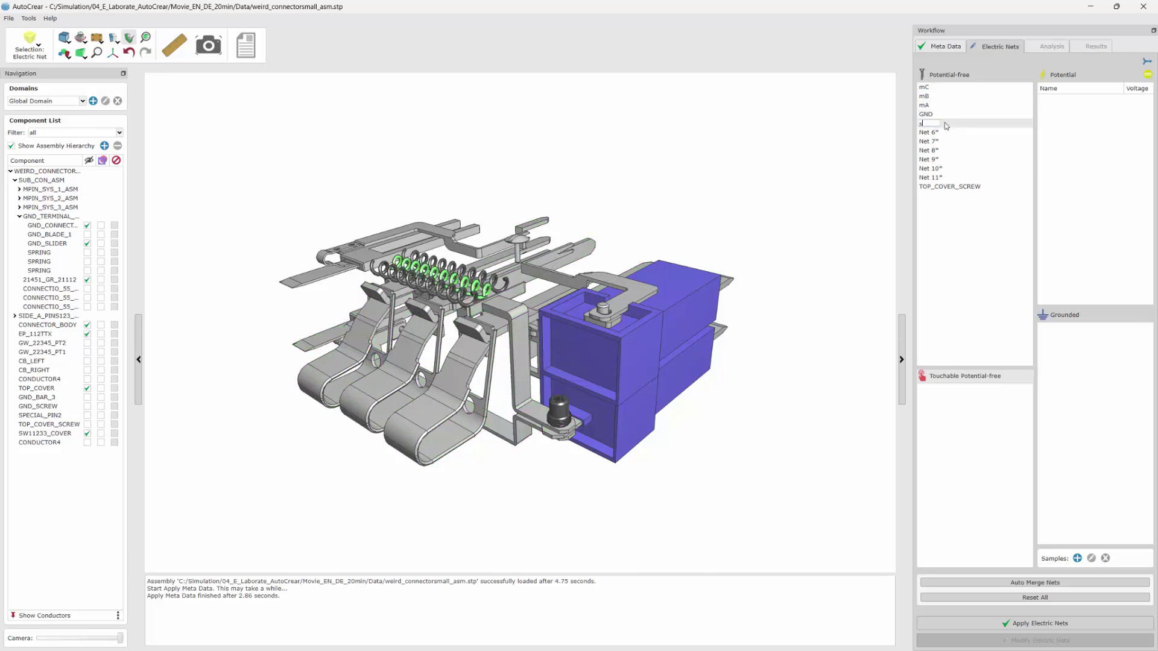
text(1)
key(Tab)
text(s2)
key(Tab)
text(s3)
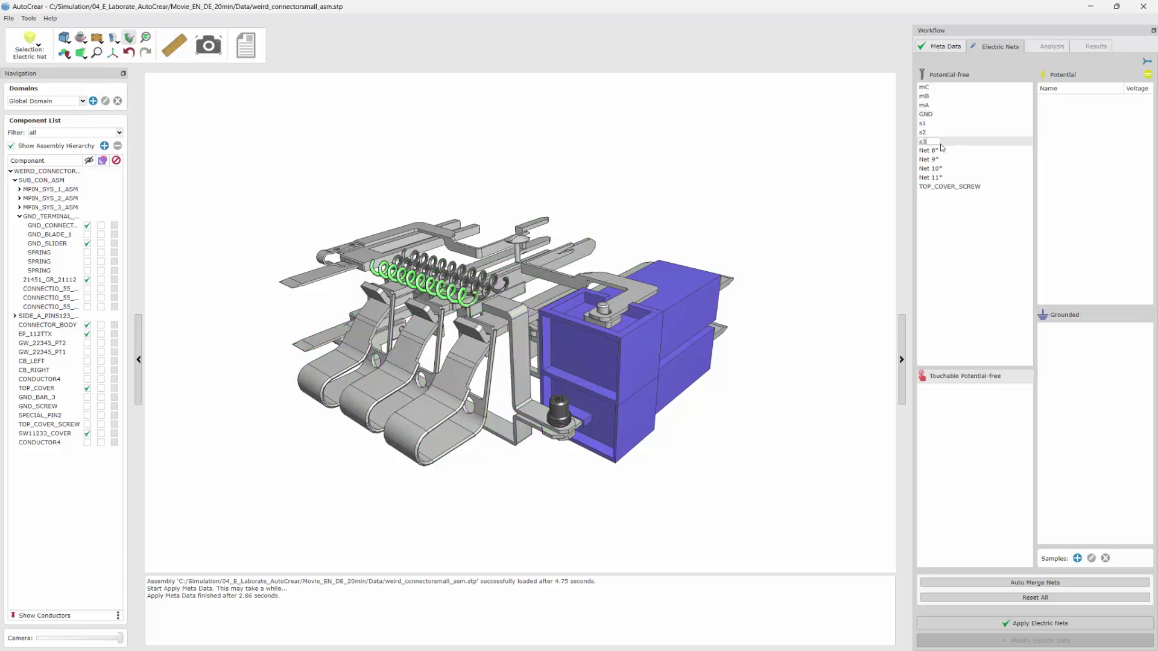
Merge Net 8 with Net 9, and merge the GND net with Net 10
click(933, 151)
right_click(644, 290)
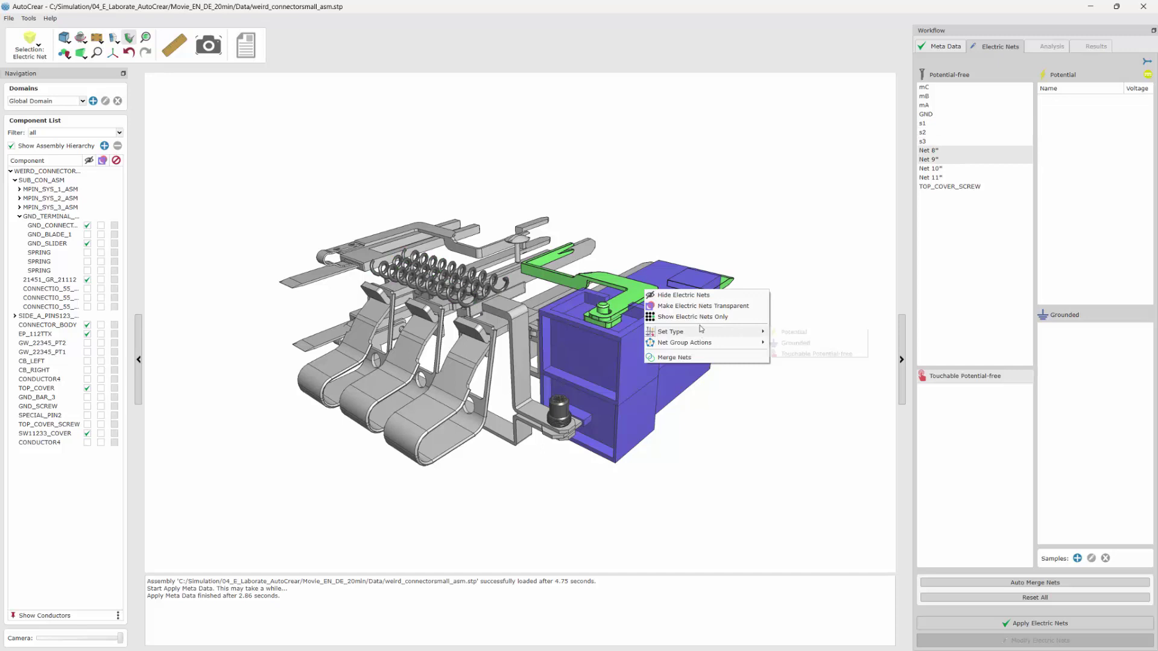
click(694, 331)
right_click(559, 432)
click(621, 495)
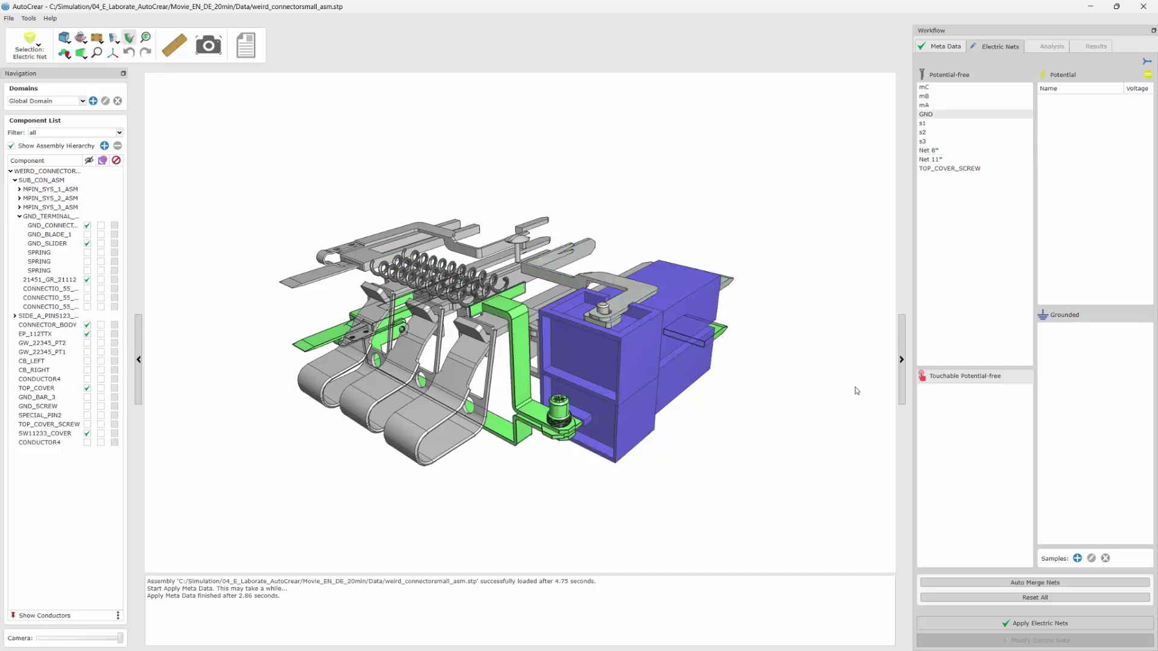
Rename the merged potential-free nets Net 8* and Net 11* as R1 and P1
click(944, 153)
double_click(944, 153)
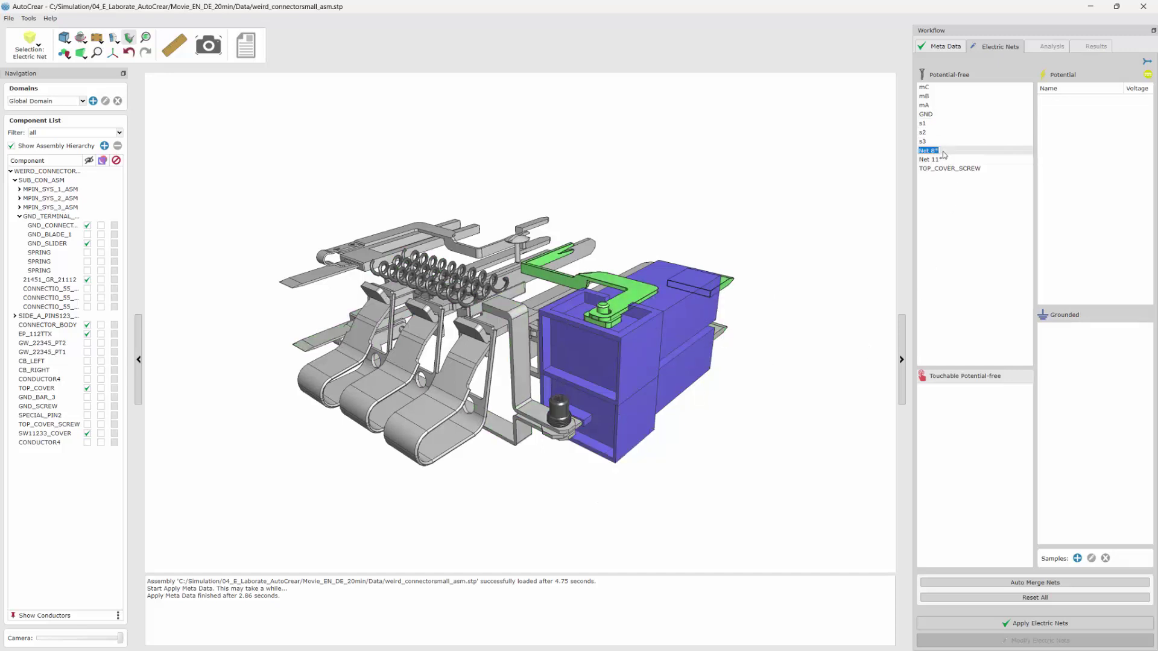
text(R1)
click(931, 159)
double_click(932, 159)
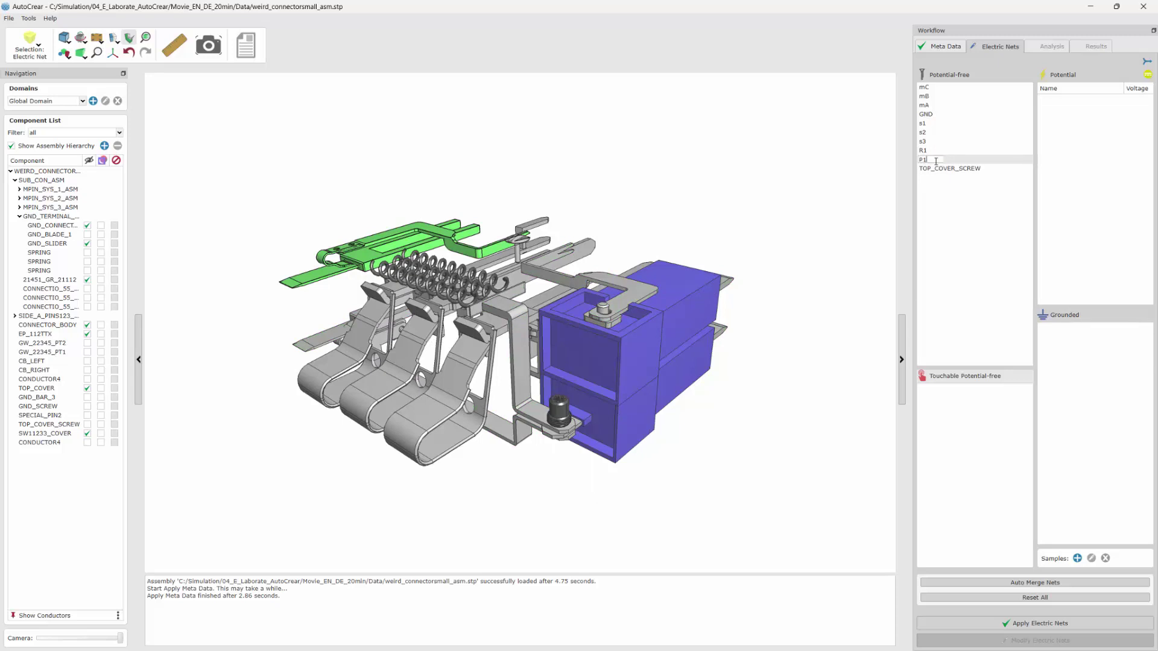
text(P1)
Assign GND to the grounded nets, and assign mC, mB, mA, R1 and P1 to the nets with potential
click(925, 114)
drag(1026, 249, 1074, 356)
click(933, 90)
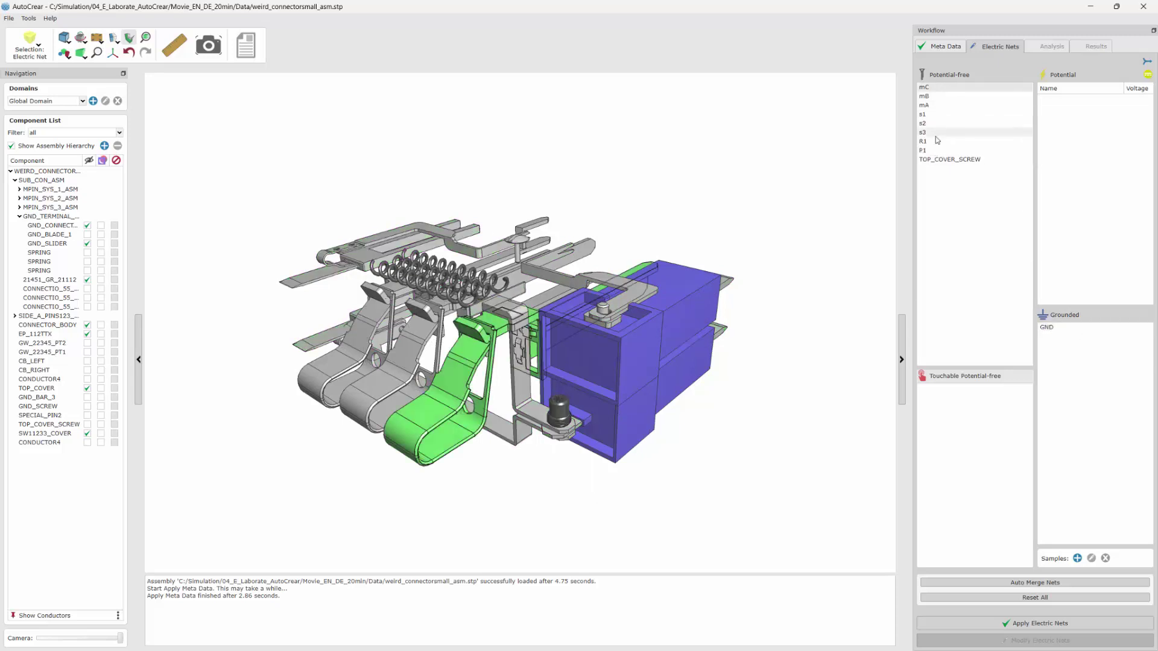
shift+click(934, 107)
drag(930, 90, 1076, 125)
click(922, 114)
shift+click(922, 123)
drag(923, 123, 1071, 147)
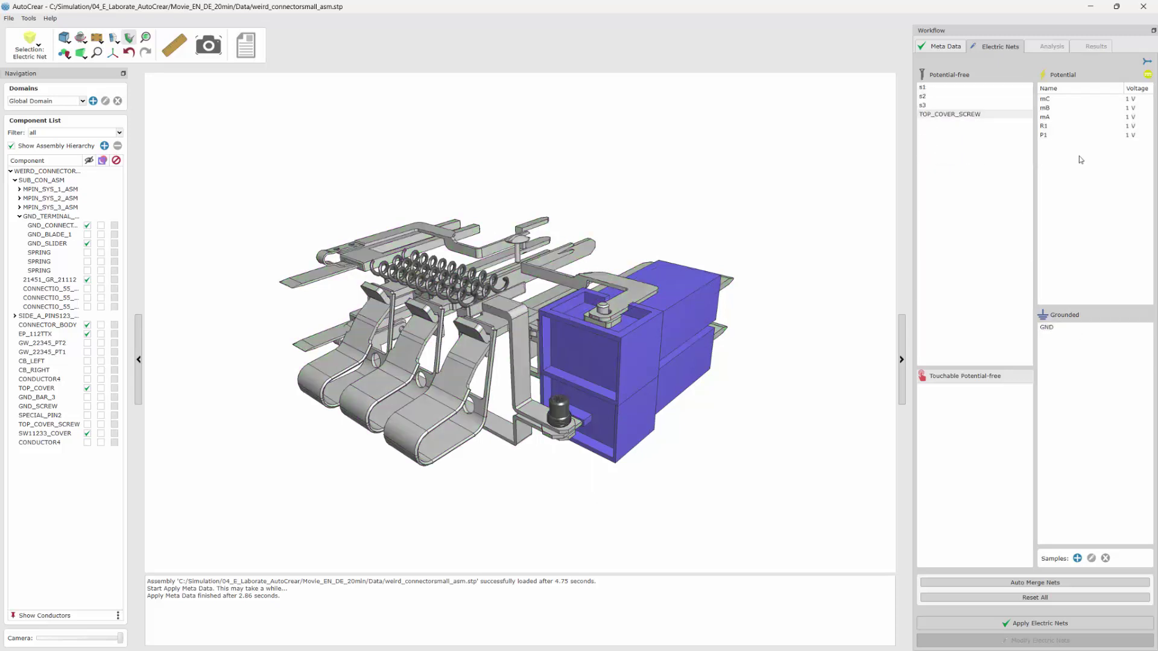
Set the voltages of the potential nets mC to 110 V, mB to 200 V and mA to 300 V
click(1147, 75)
click(1074, 86)
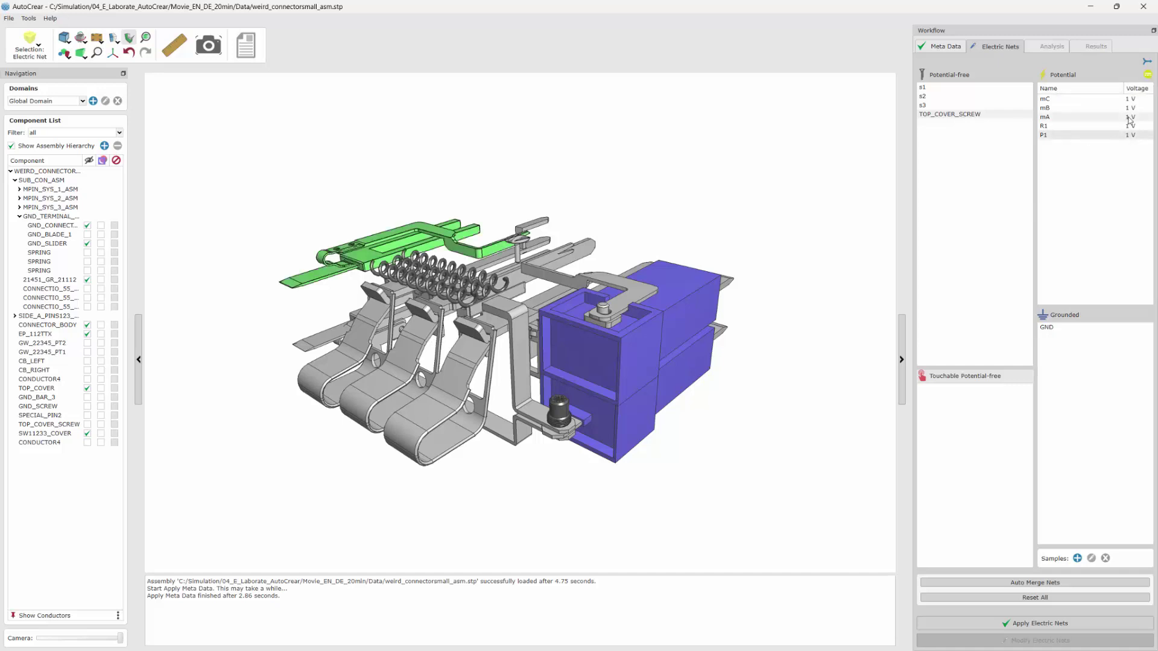
double_click(1130, 99)
text(110)
double_click(1129, 107)
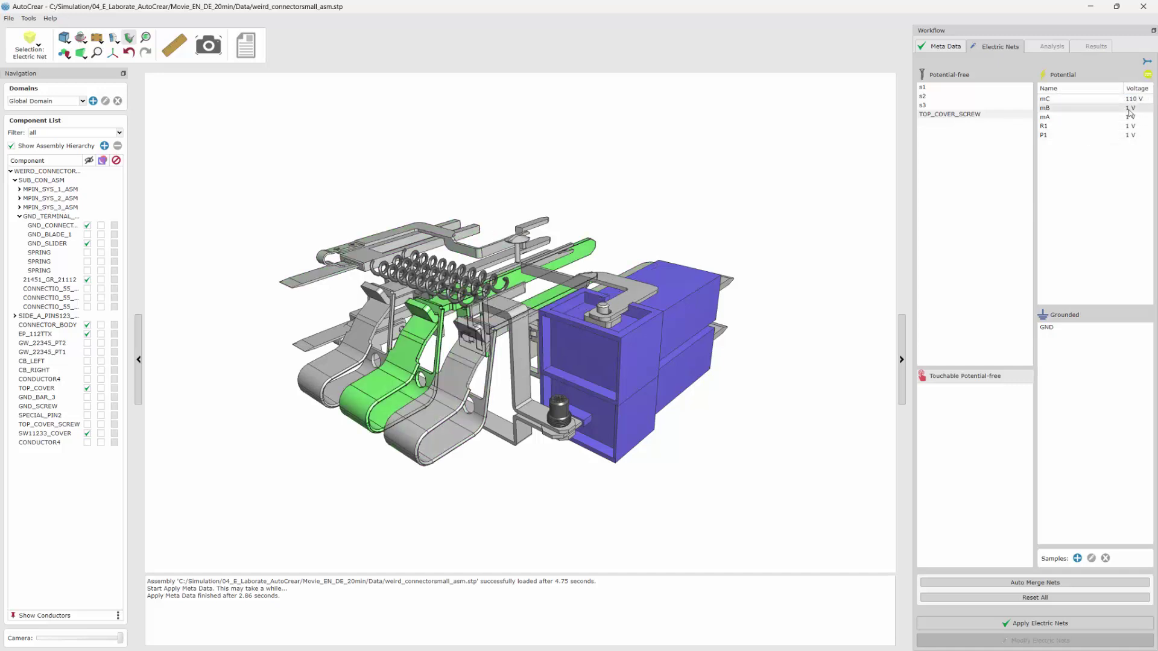
text(200)
double_click(1131, 117)
text(300)
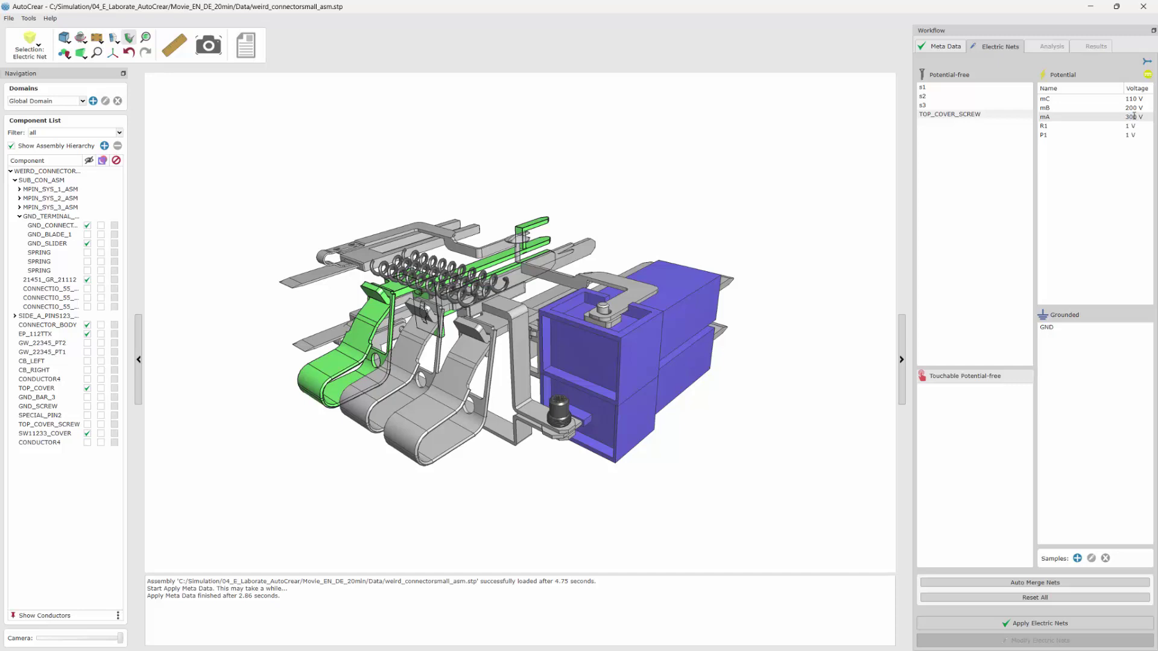
Set the voltage of net R1 to -100 V and give net P1 a negative voltage
double_click(1130, 126)
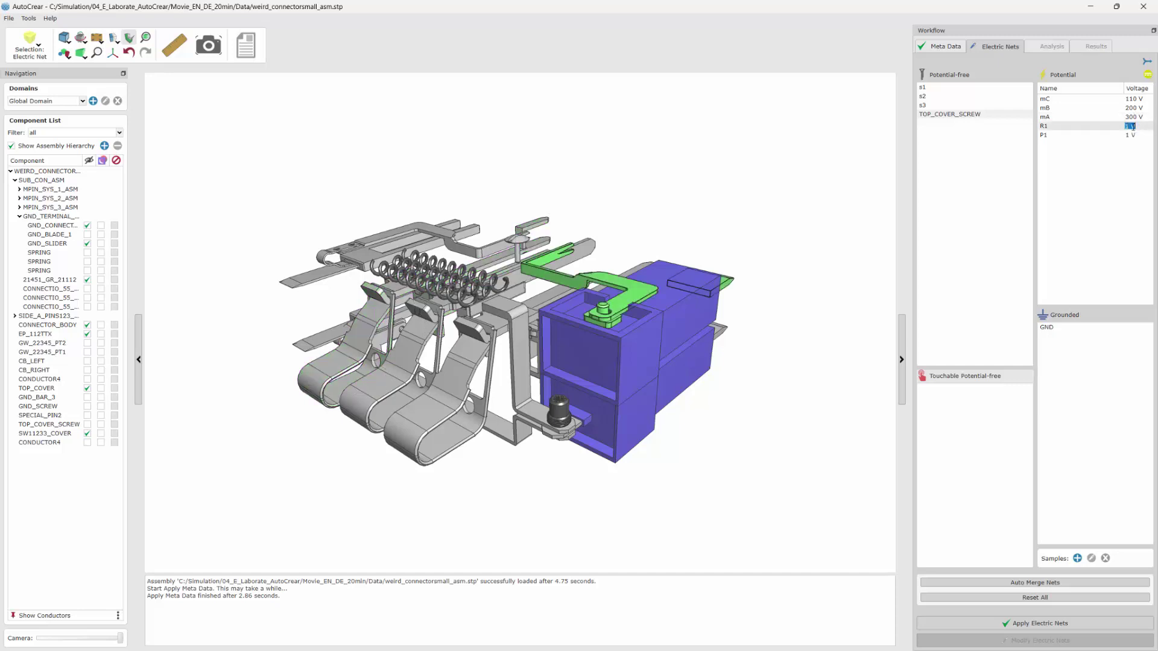
text(-100)
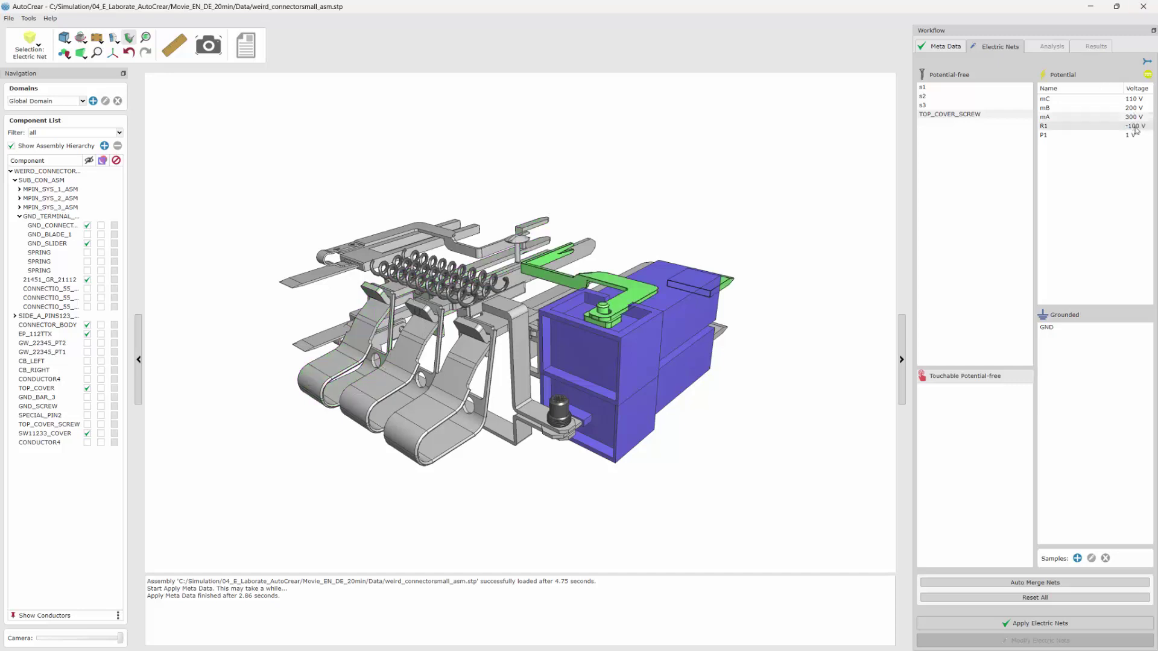
double_click(1133, 135)
text(-)
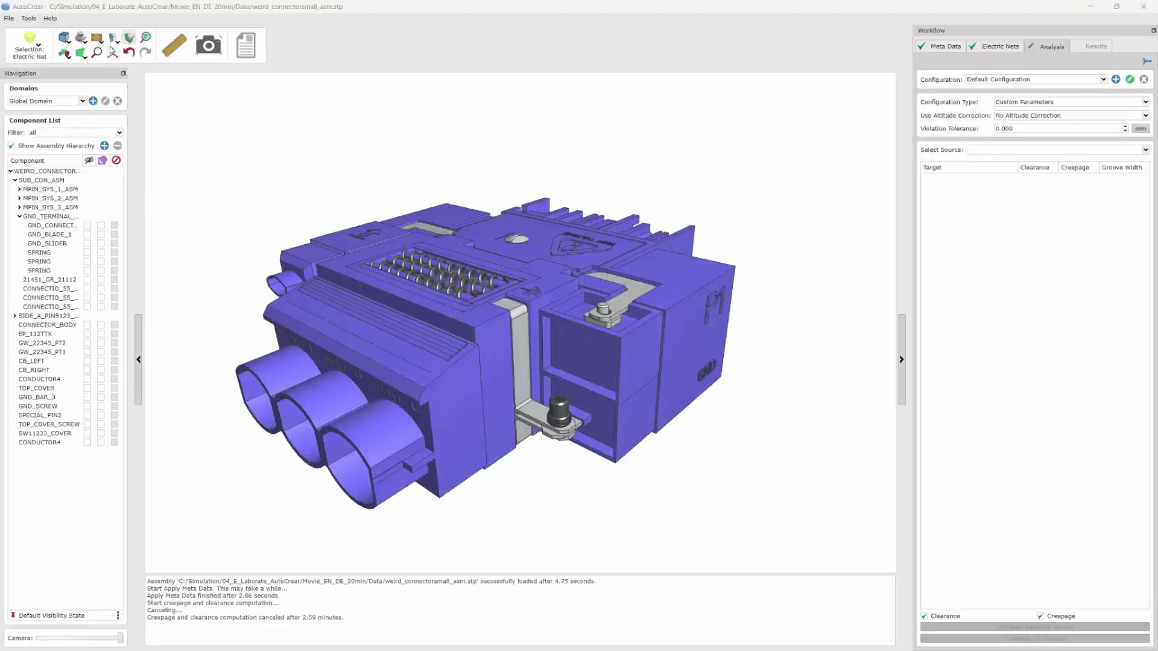
Use the standard table "Table for Weird Connector small" as the analysis configuration type and list the required distances for source mC
click(30, 18)
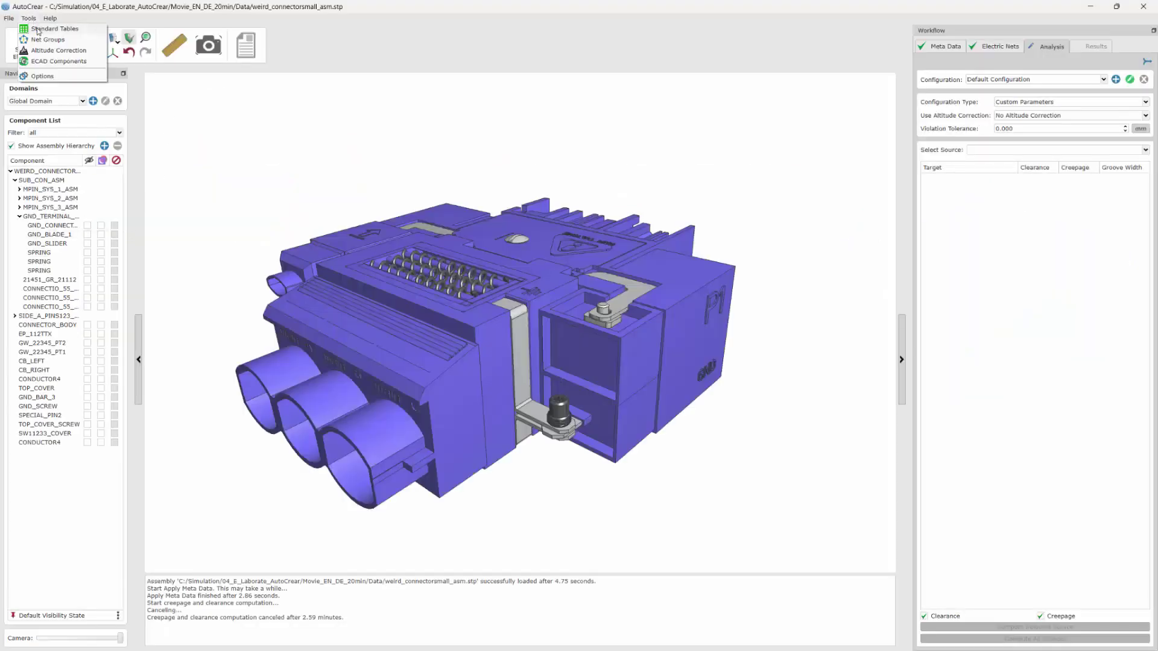
click(42, 25)
click(482, 207)
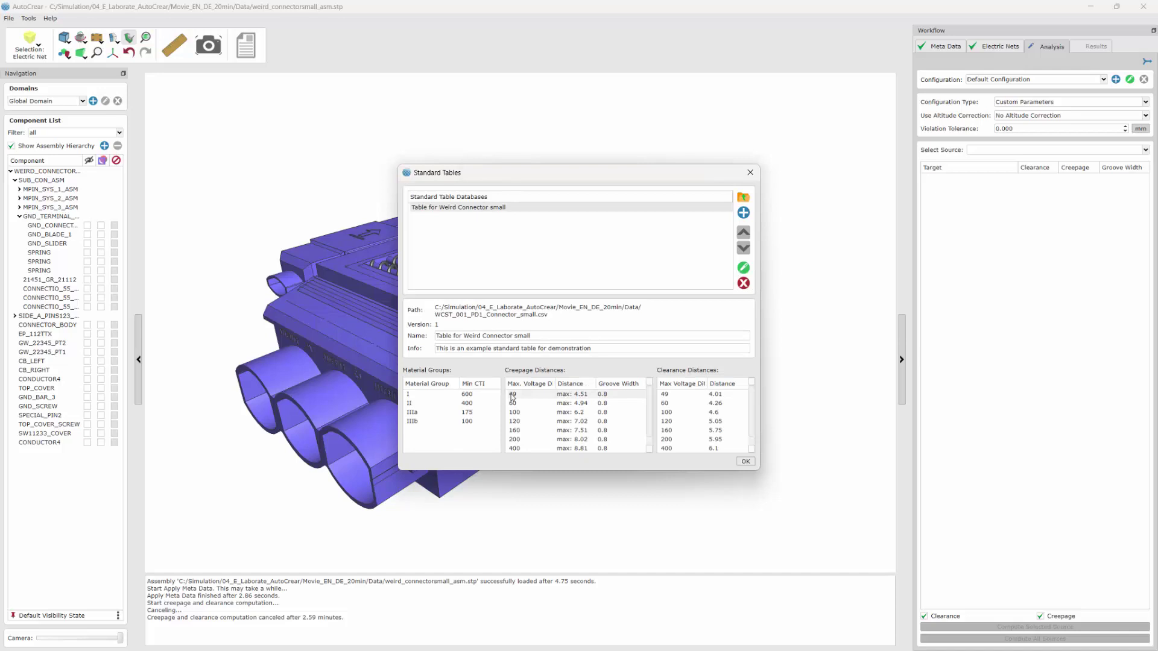
click(746, 462)
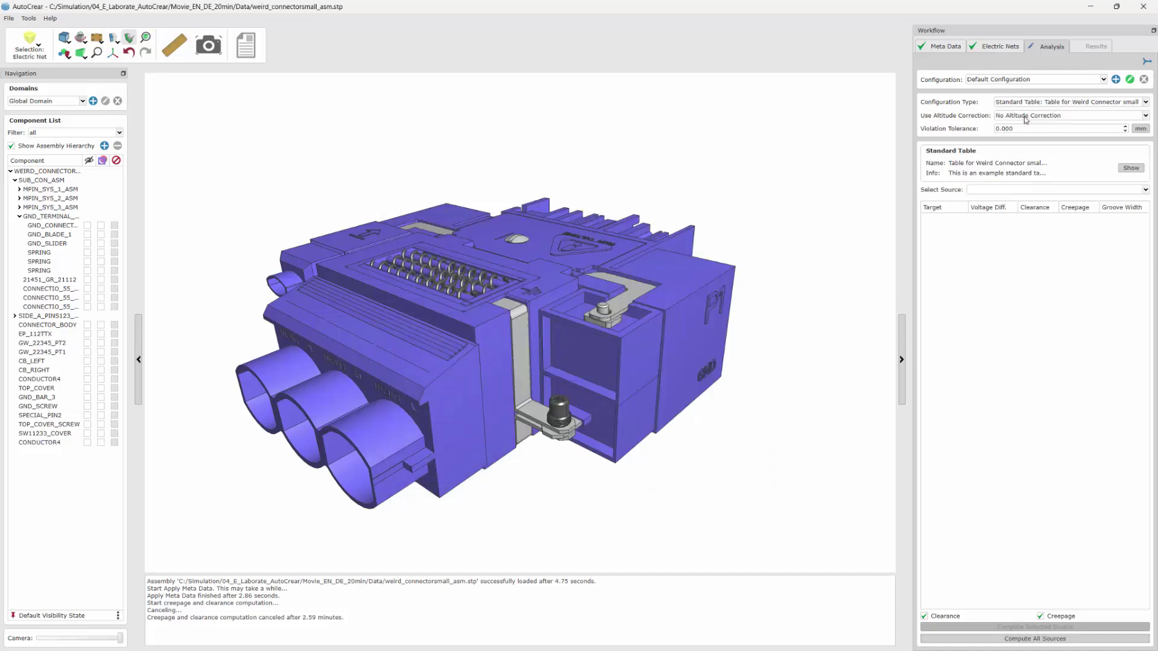
click(990, 190)
click(989, 206)
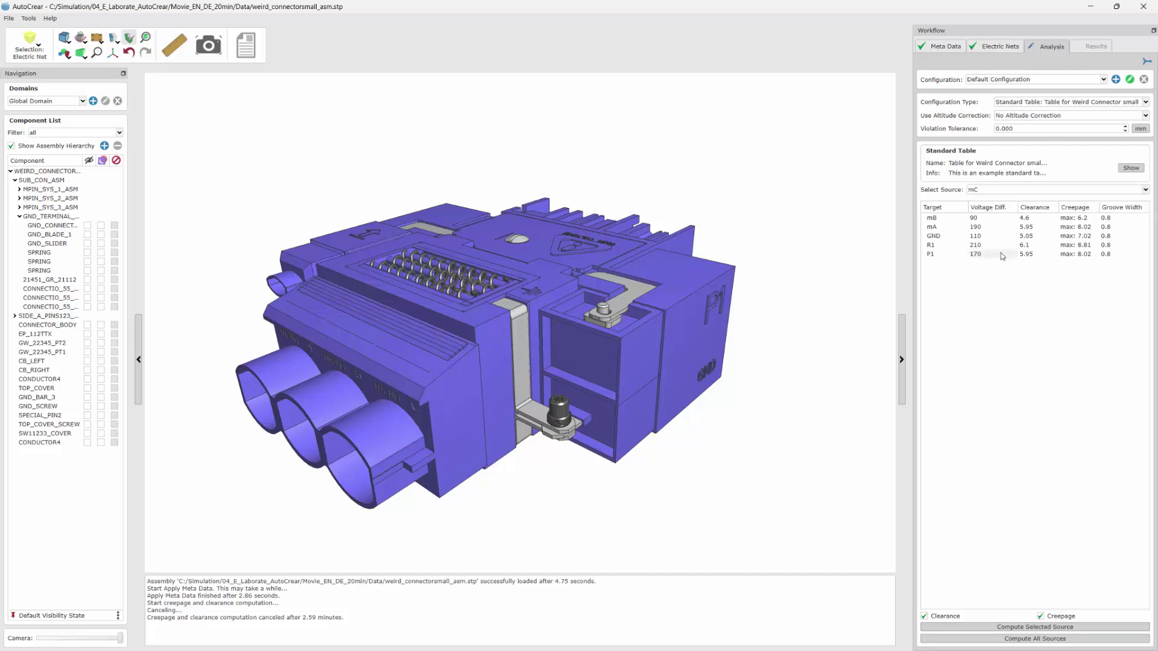
Set the violation tolerance to 4 % and compute creepage and clearance for all sources
click(1145, 117)
click(1102, 151)
click(1138, 129)
click(1055, 129)
drag(1055, 129, 990, 136)
text(4)
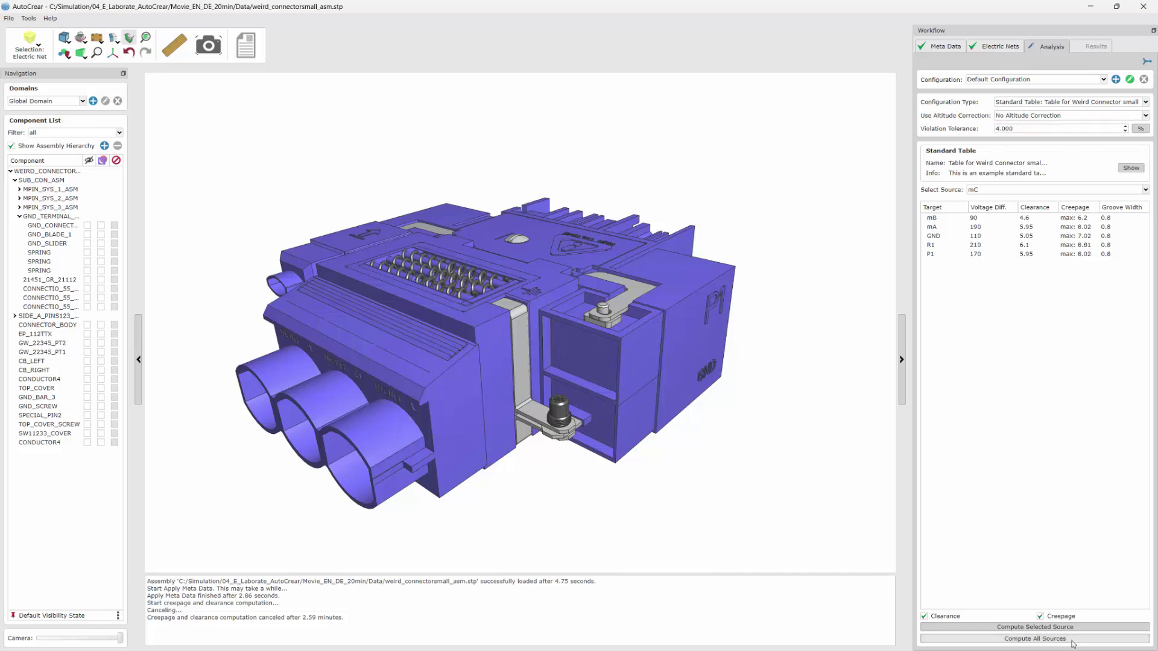
click(1036, 639)
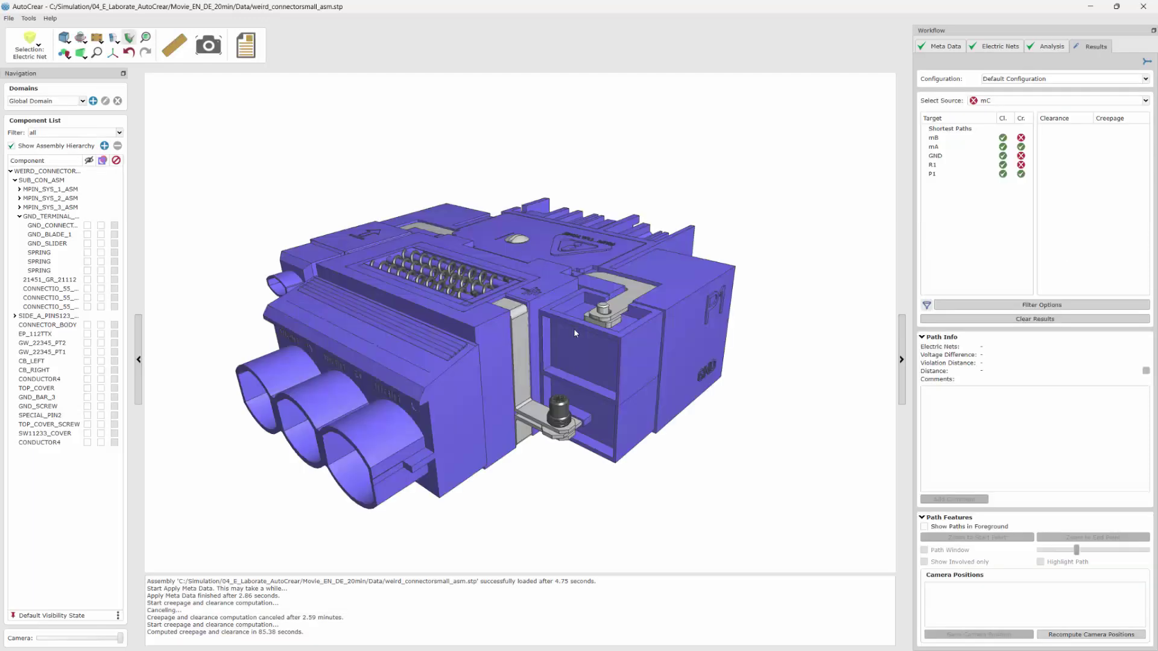
Review the results for source mC towards GND and the results for source mB
click(995, 155)
click(993, 100)
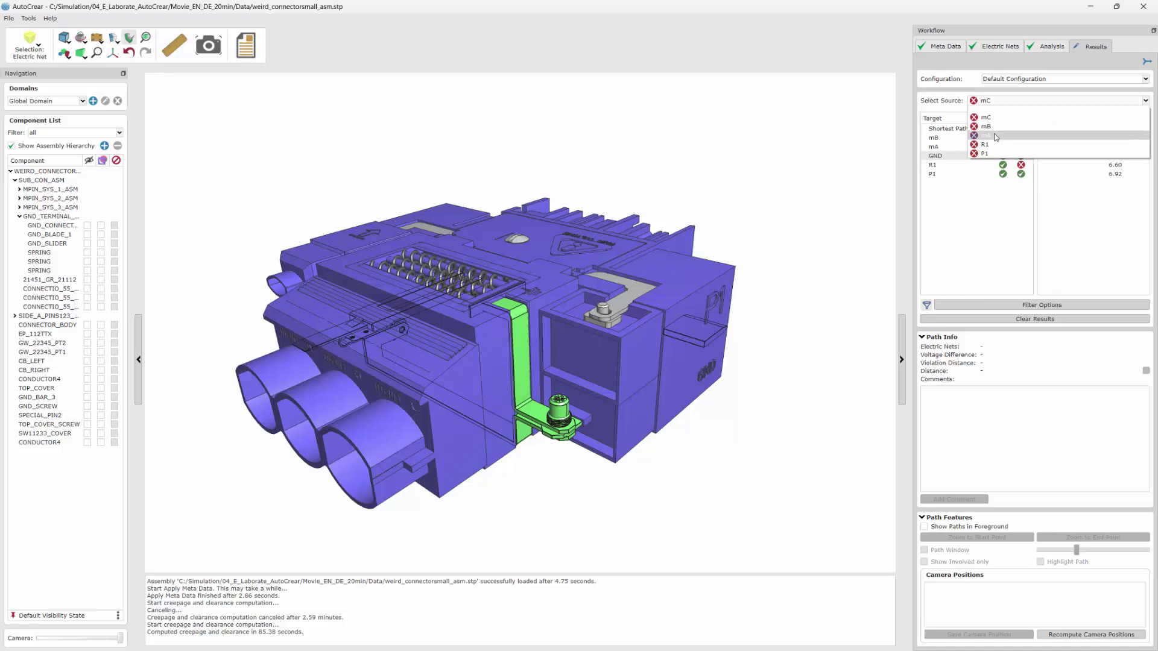
click(995, 130)
click(990, 101)
click(986, 126)
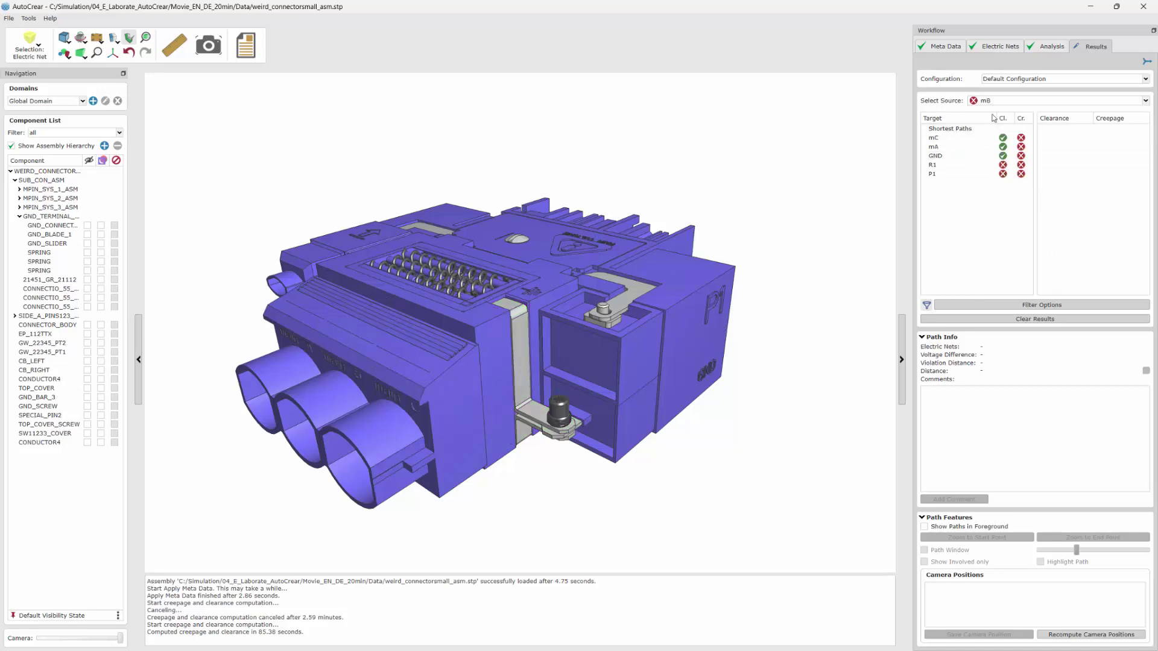
Display all creepage paths from source P1 to net mB, with path highlighting and the path window on
click(992, 101)
click(991, 155)
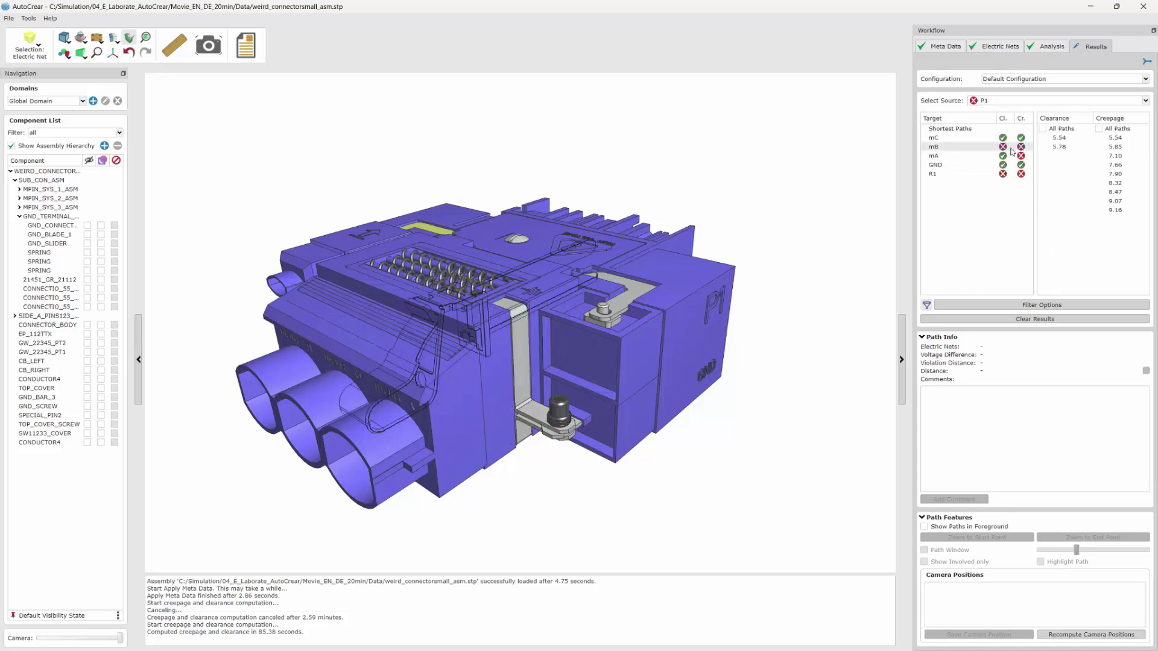
click(1099, 129)
click(1115, 137)
shift+click(1117, 210)
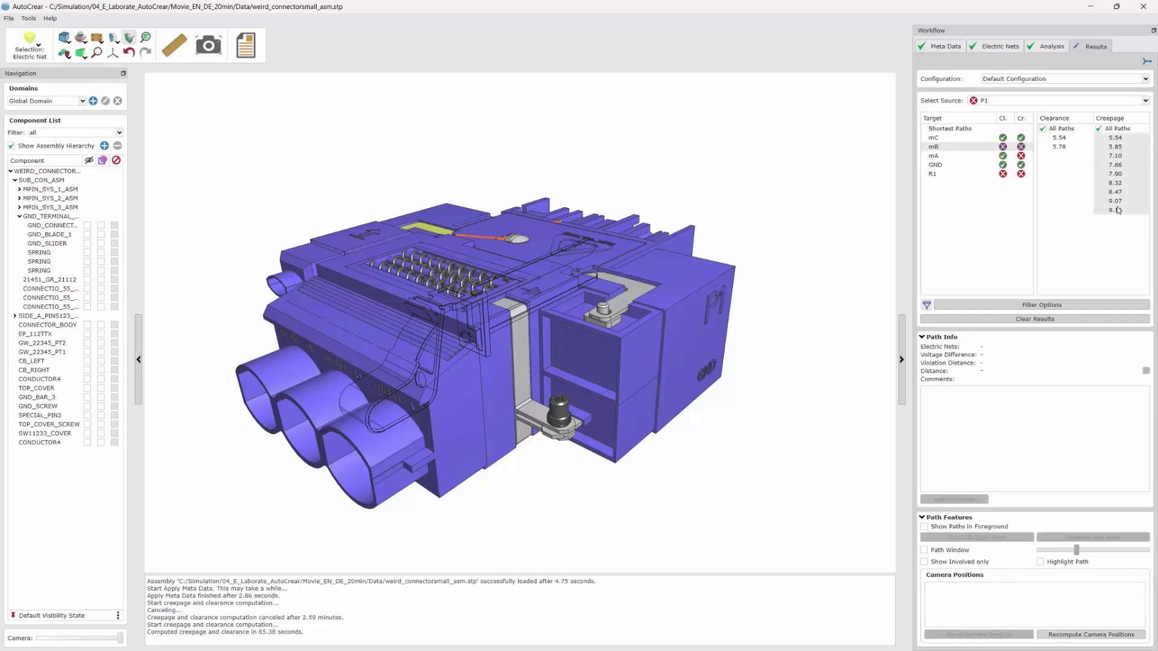
click(1041, 563)
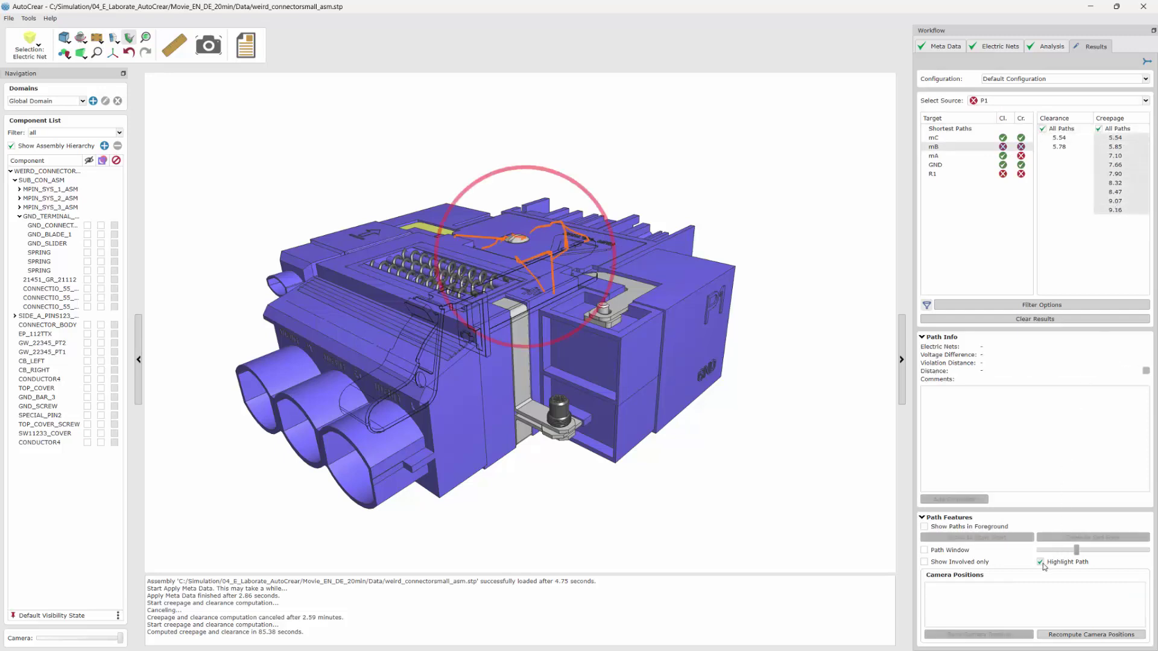
click(925, 550)
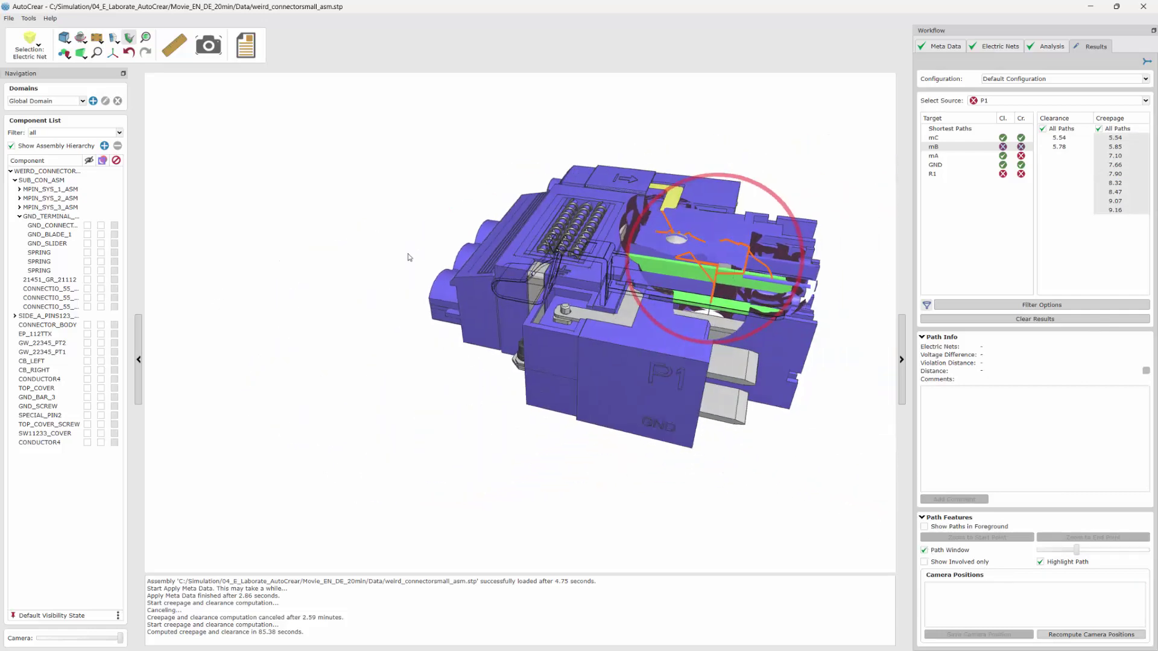
Isolate the 5.54 mm creepage path from P1 to mB and show only the parts involved in it
click(1115, 138)
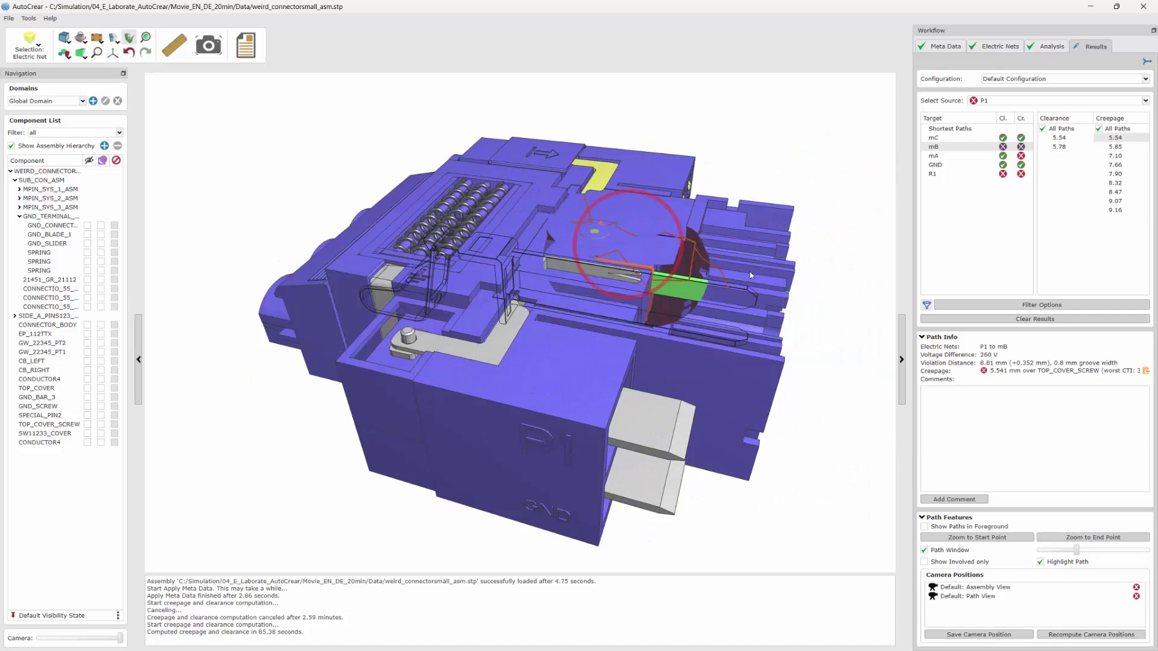
click(1100, 130)
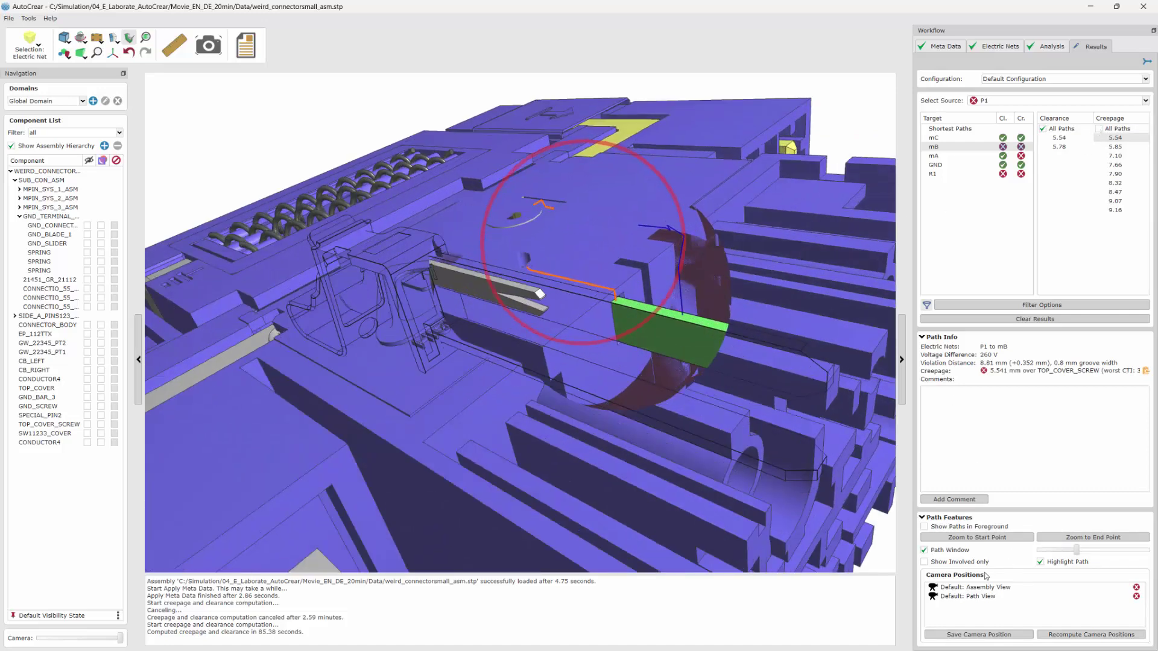
click(955, 564)
click(936, 528)
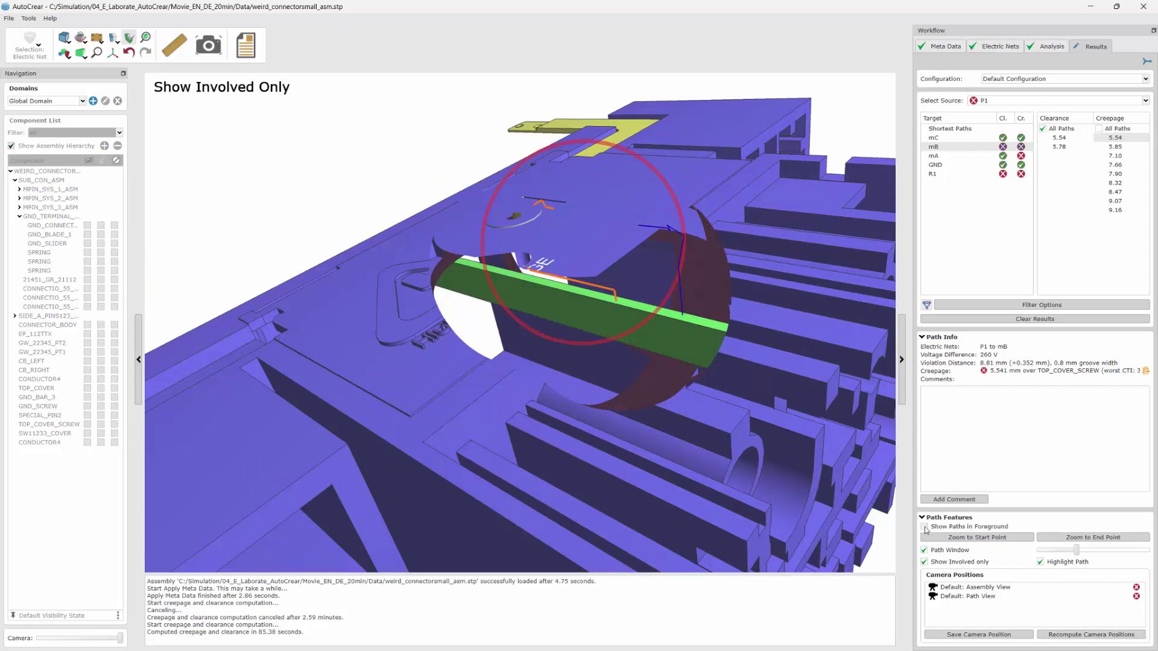
Add the comment "tooo short - please improove" to the selected creepage path
click(954, 499)
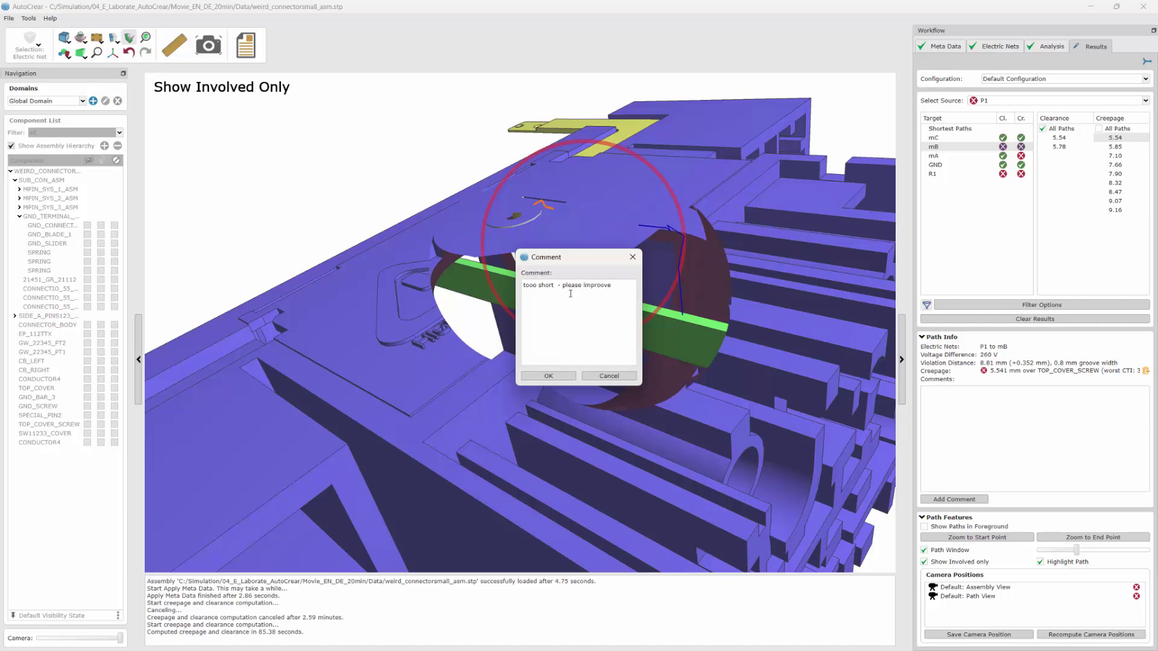
click(564, 375)
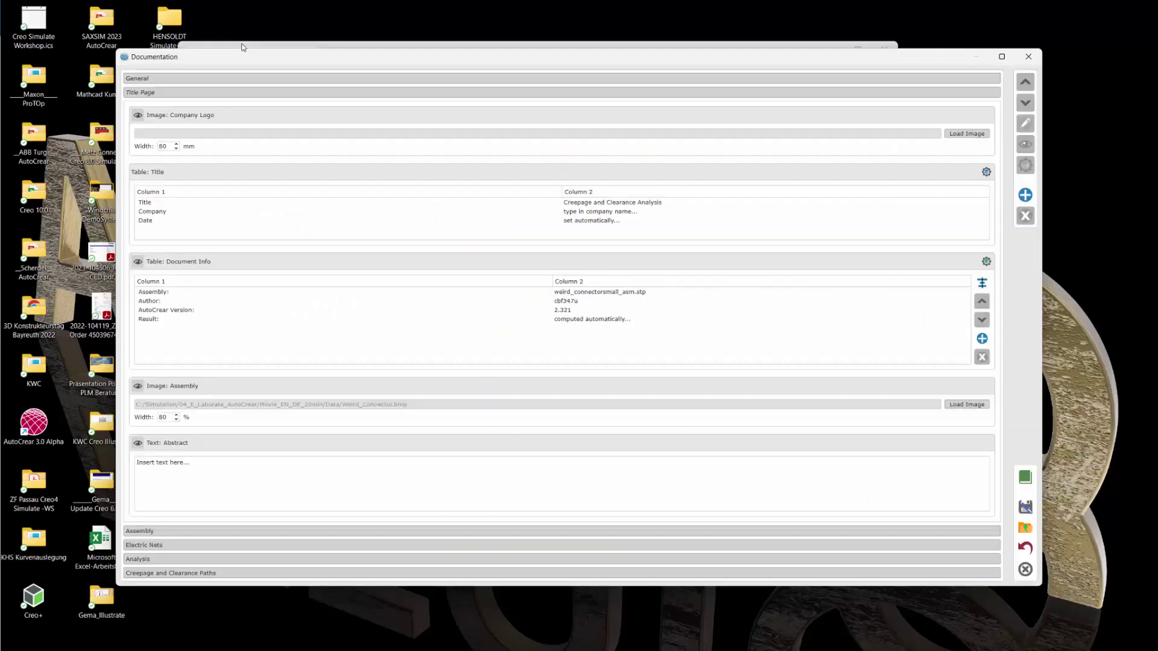
Load Aveniq_Logo_sw_pos_RGB.png as the company logo on the documentation's title page and check the assembly section and image
click(884, 532)
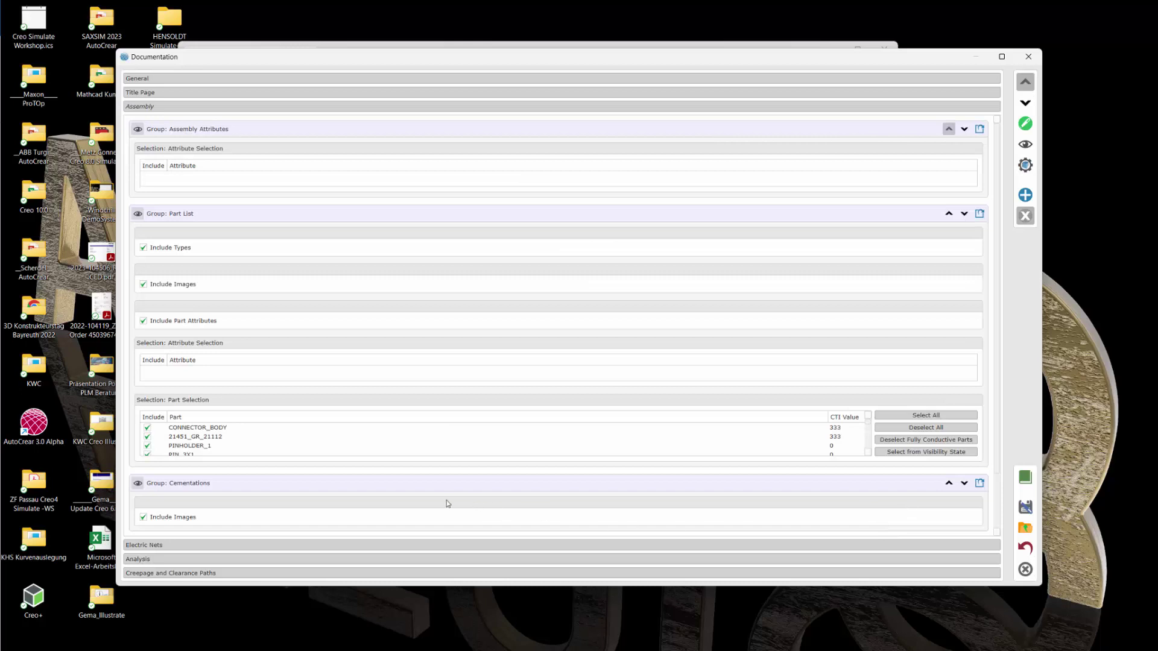
click(249, 94)
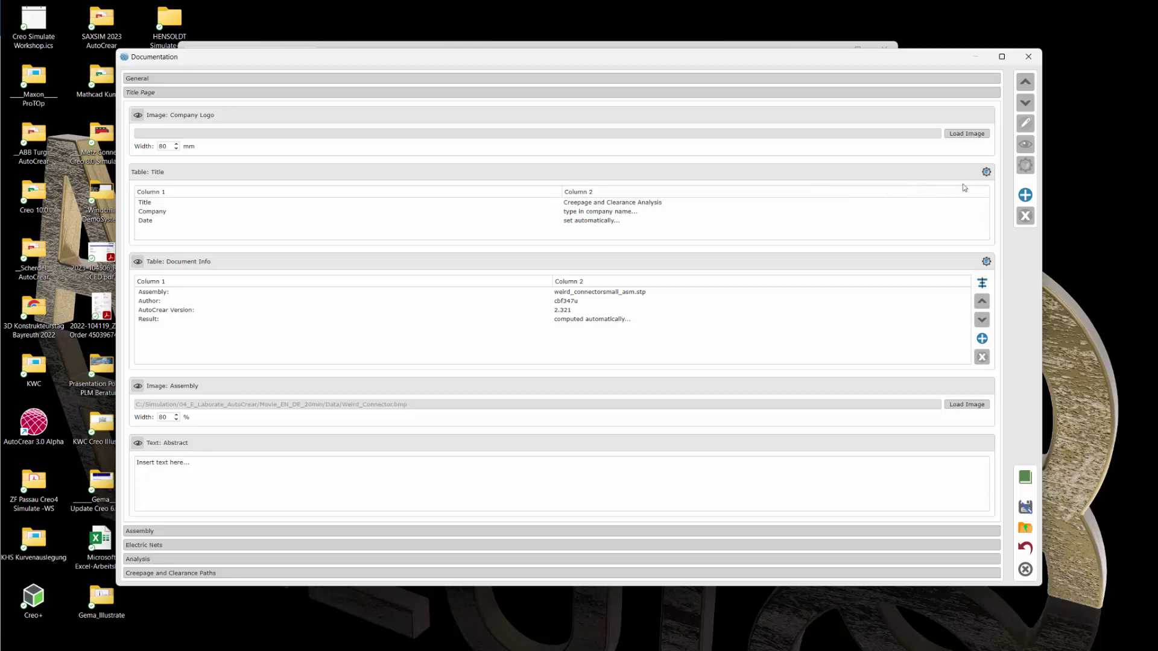
click(967, 134)
double_click(318, 233)
click(960, 404)
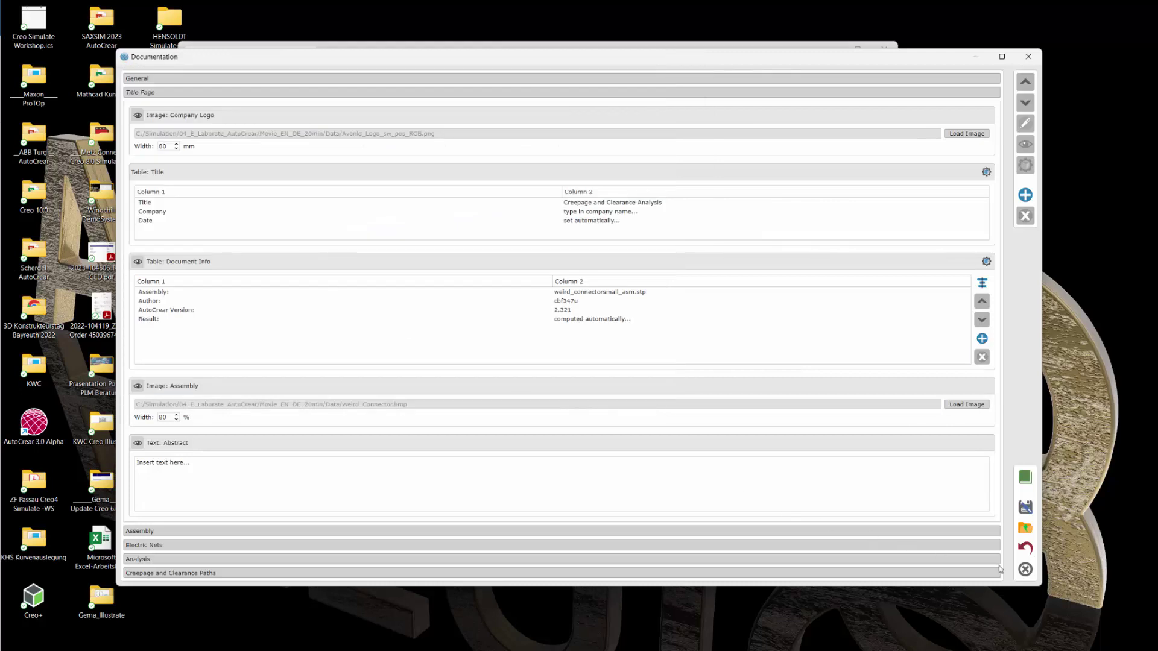
Generate the documentation and save it as the PDF file AutoCrear_DOC
click(1025, 478)
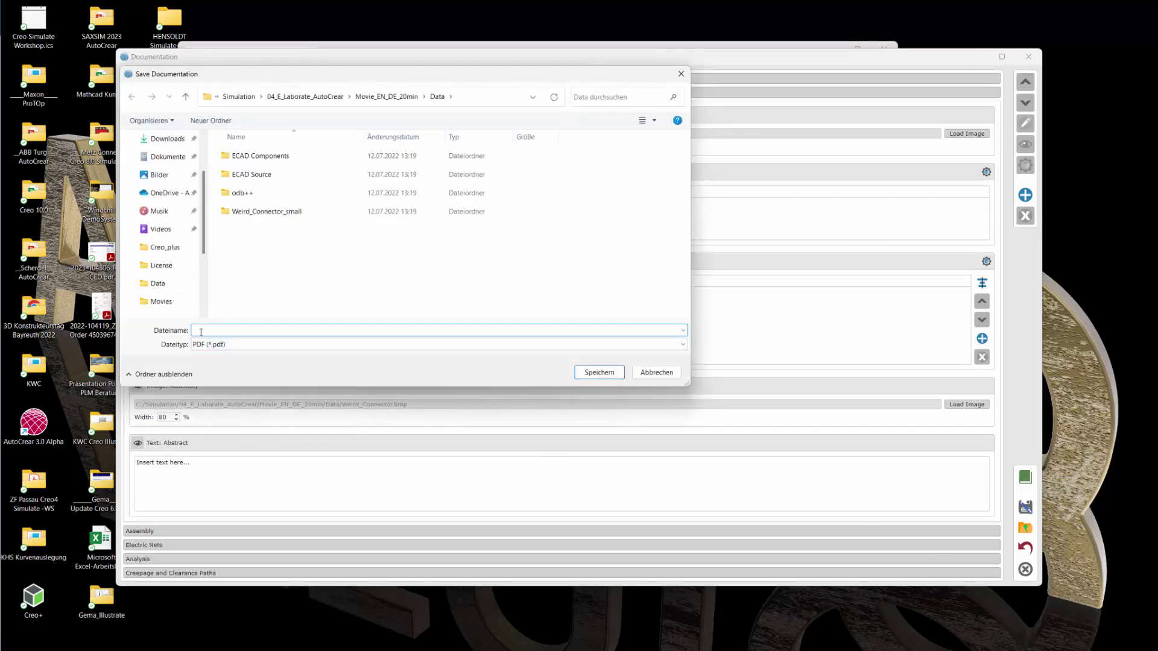
text(Ap)
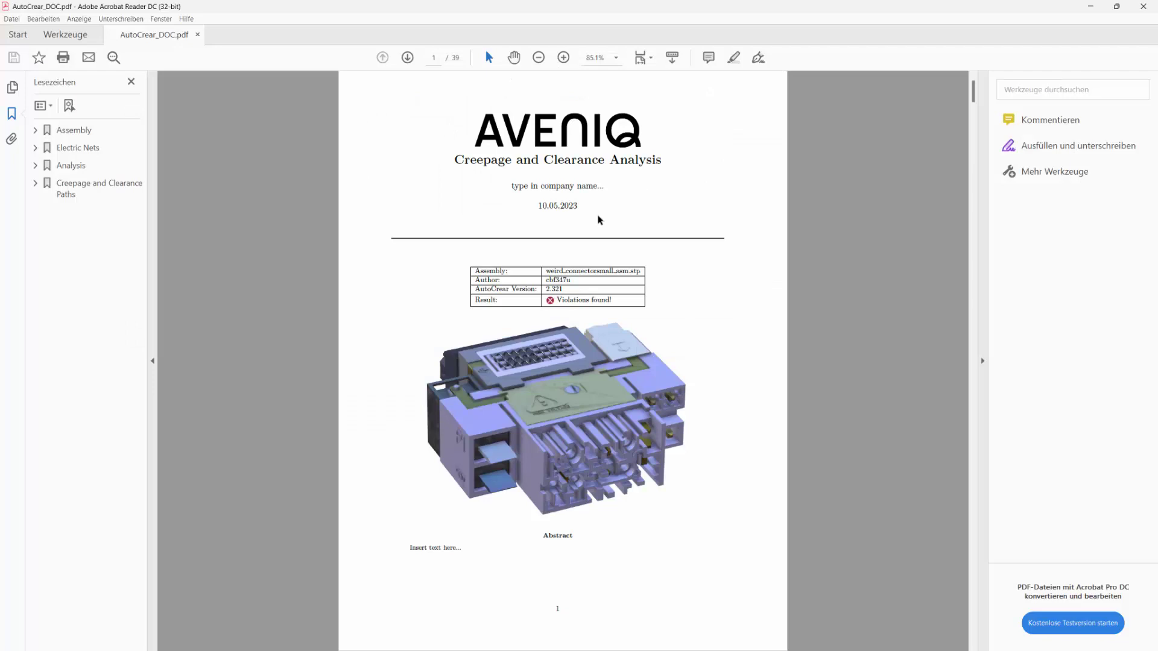
Review the Assembly, Electric Nets, Analysis and Creepage and Clearance Paths sections of the PDF report in Adobe Acrobat Reader
click(68, 130)
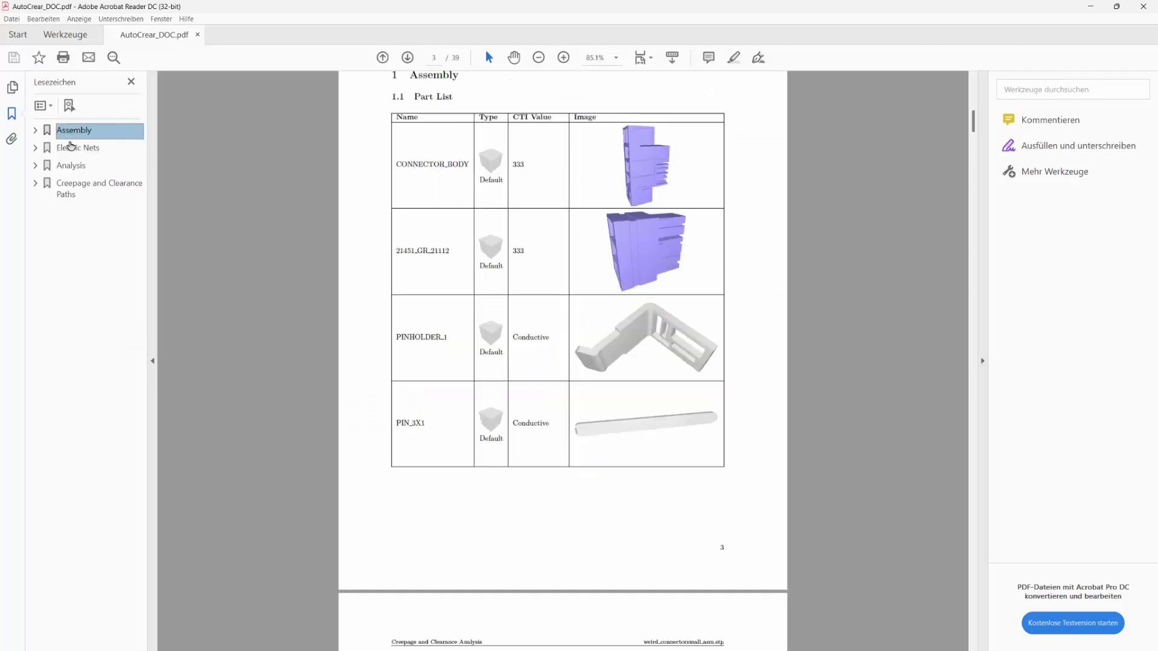
click(70, 149)
click(73, 164)
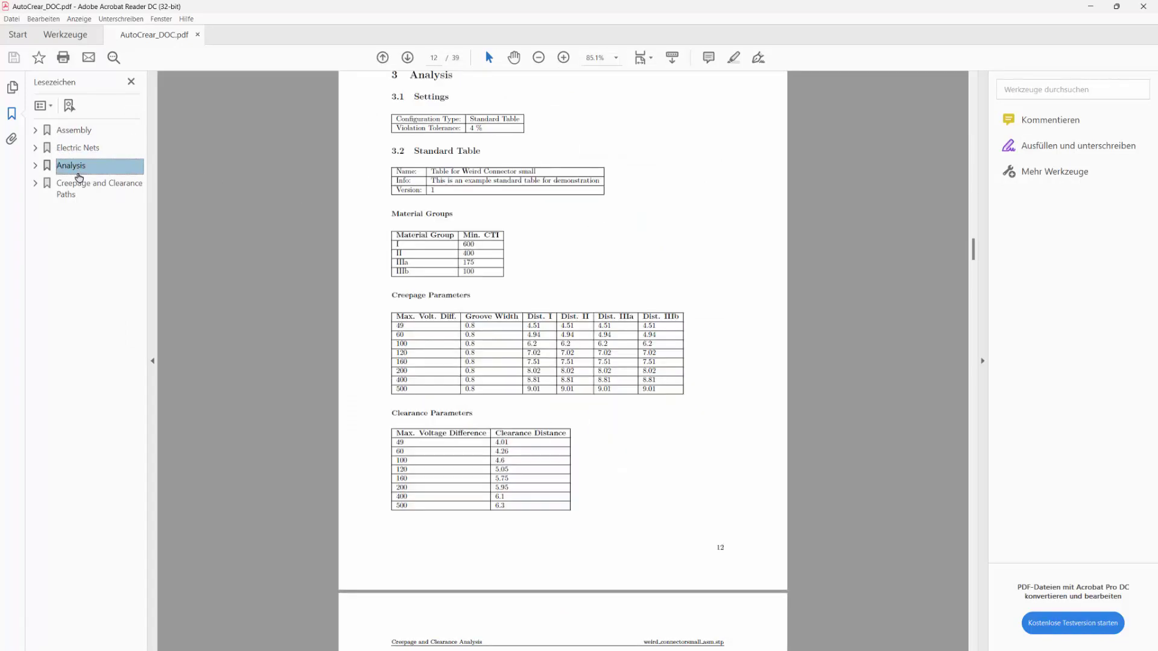
click(78, 186)
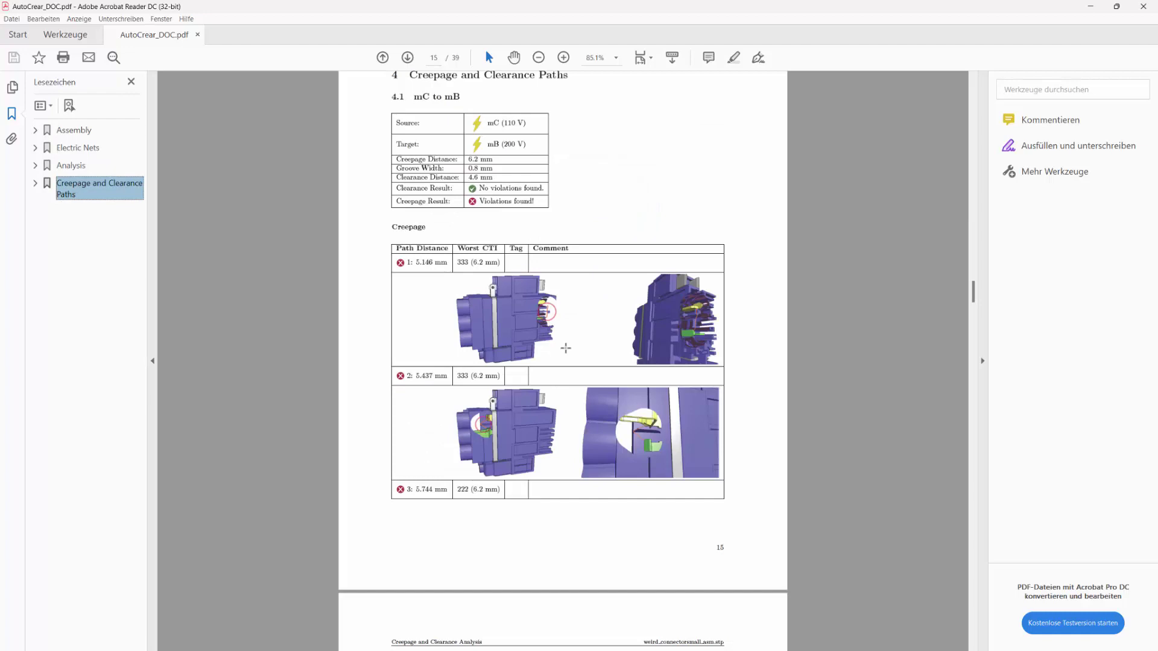
Check the mC to mB and mC to GND path sections of the report, and close the PDF and the Documentation window
scroll(566, 348, down, 10)
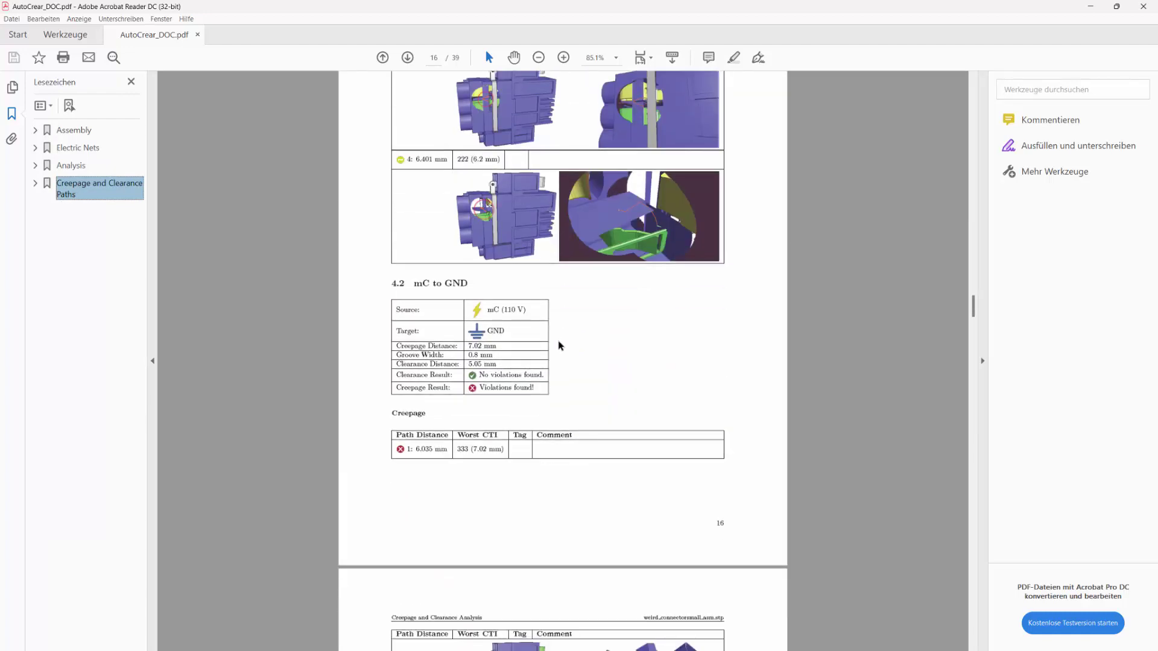
ctrl+scroll(567, 332, up, 4)
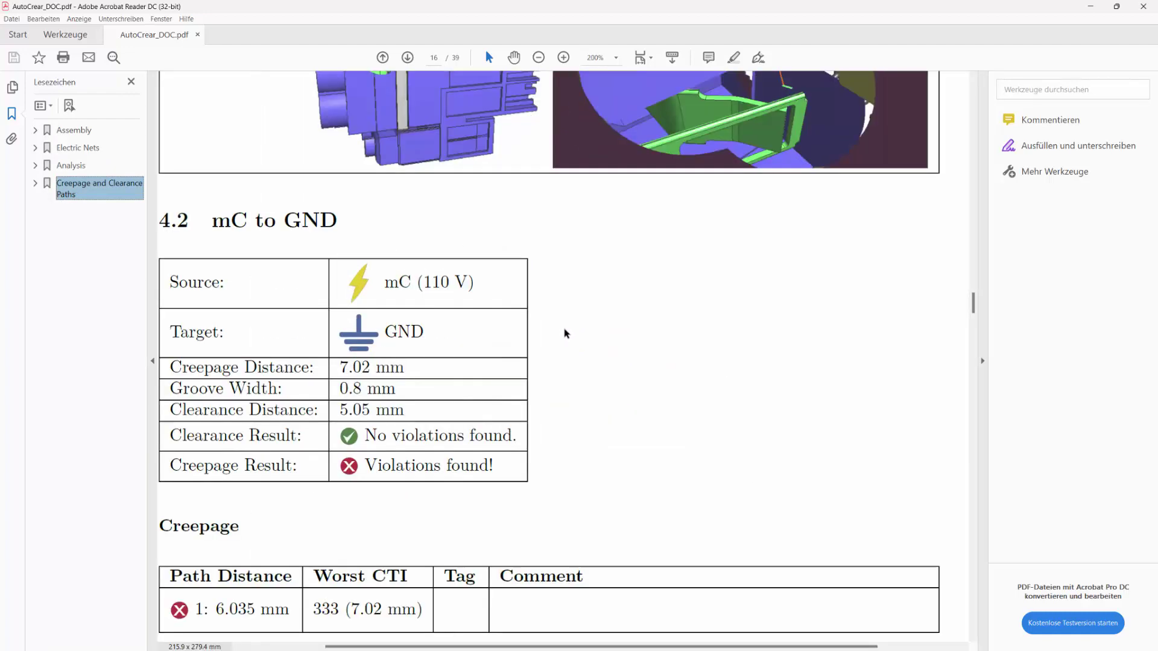
scroll(565, 333, up, 6)
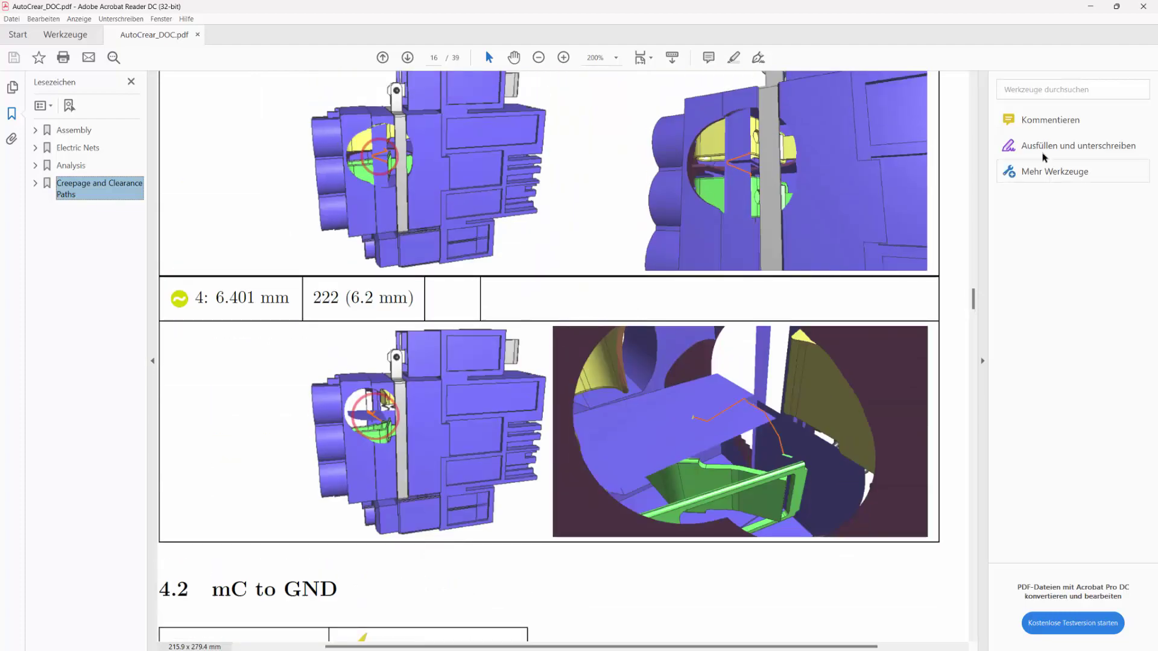
click(1142, 6)
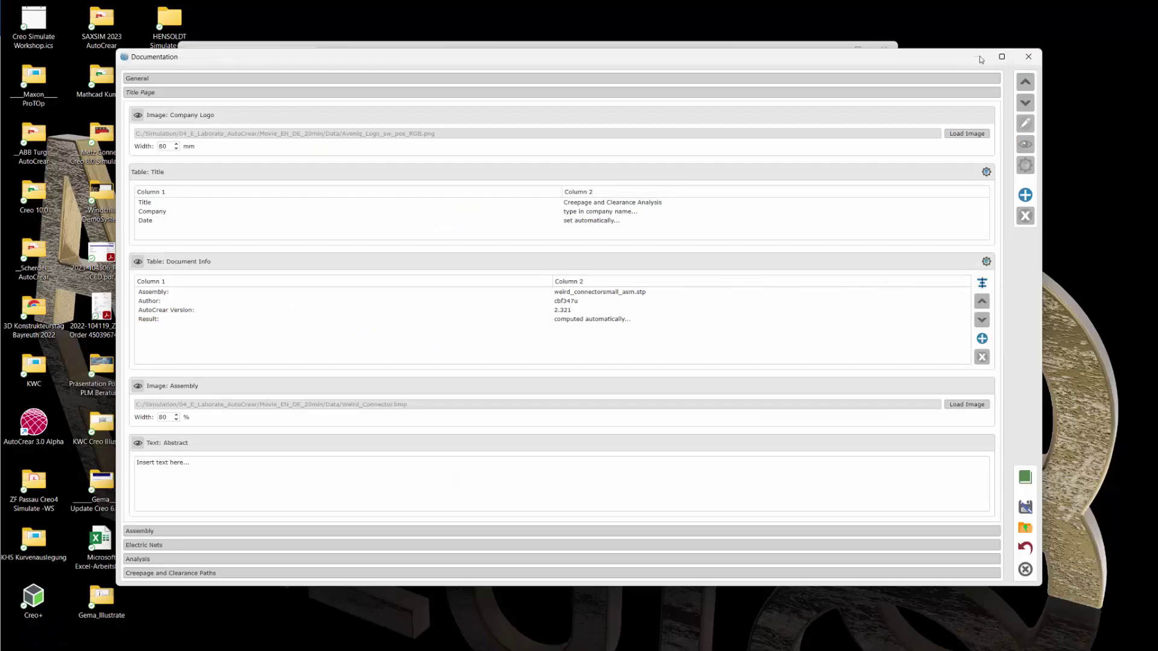
click(1028, 56)
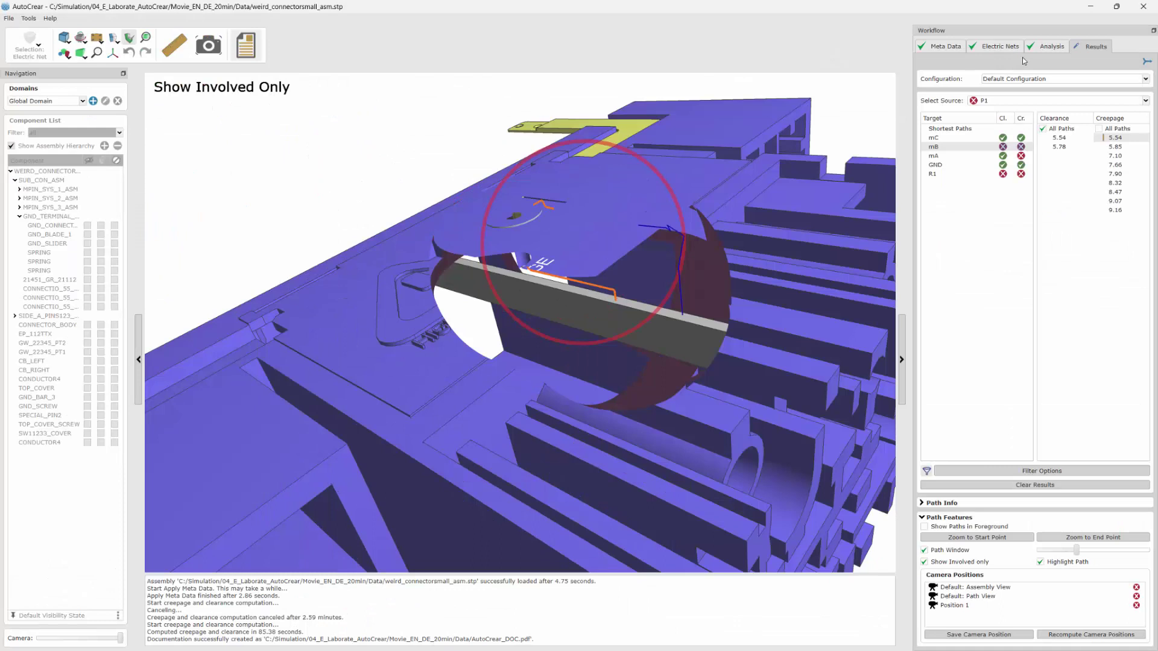
Save the analysed connector session in the Data folder as AutoCrearViewer
click(9, 18)
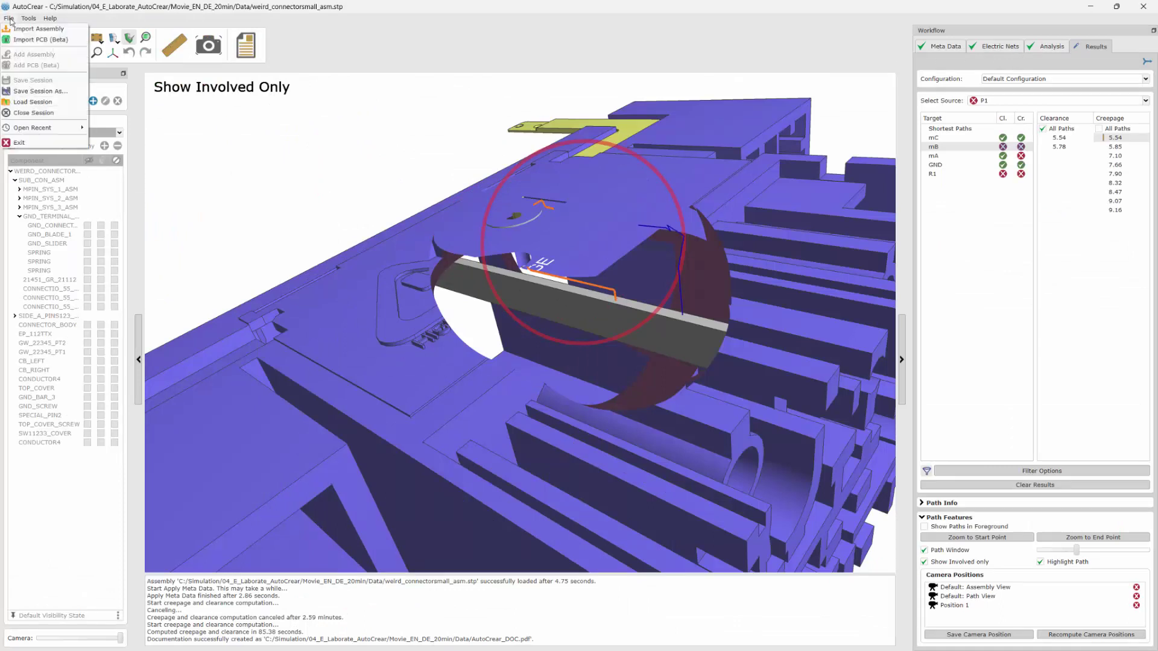
click(35, 92)
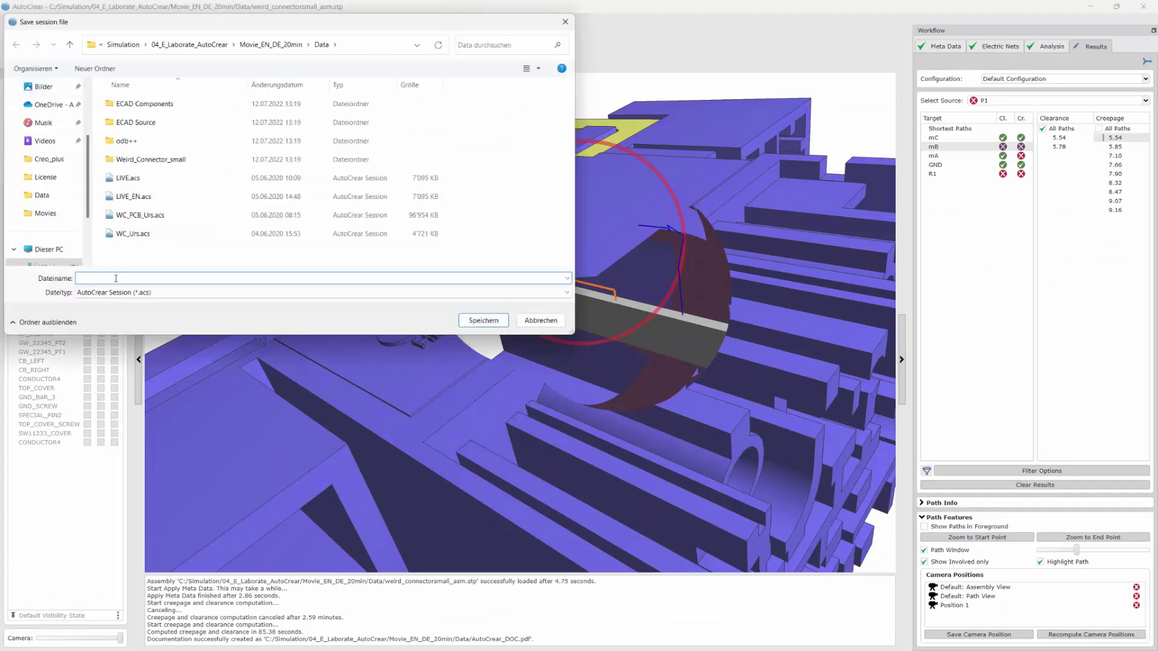
text(A)
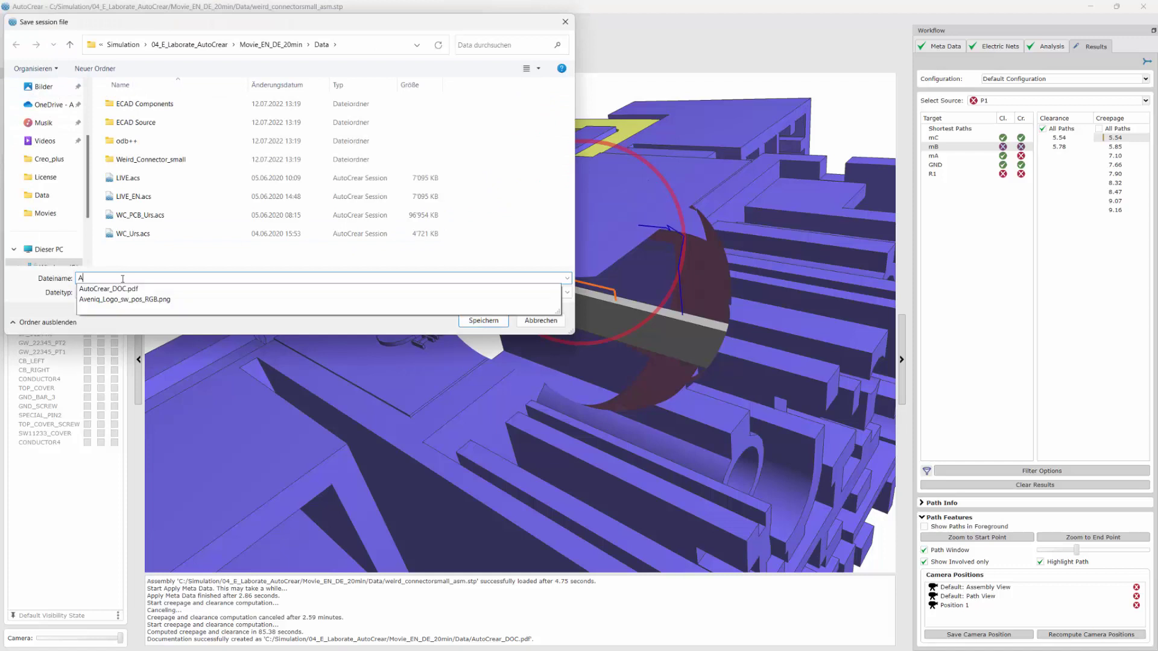
text(utoCrear)
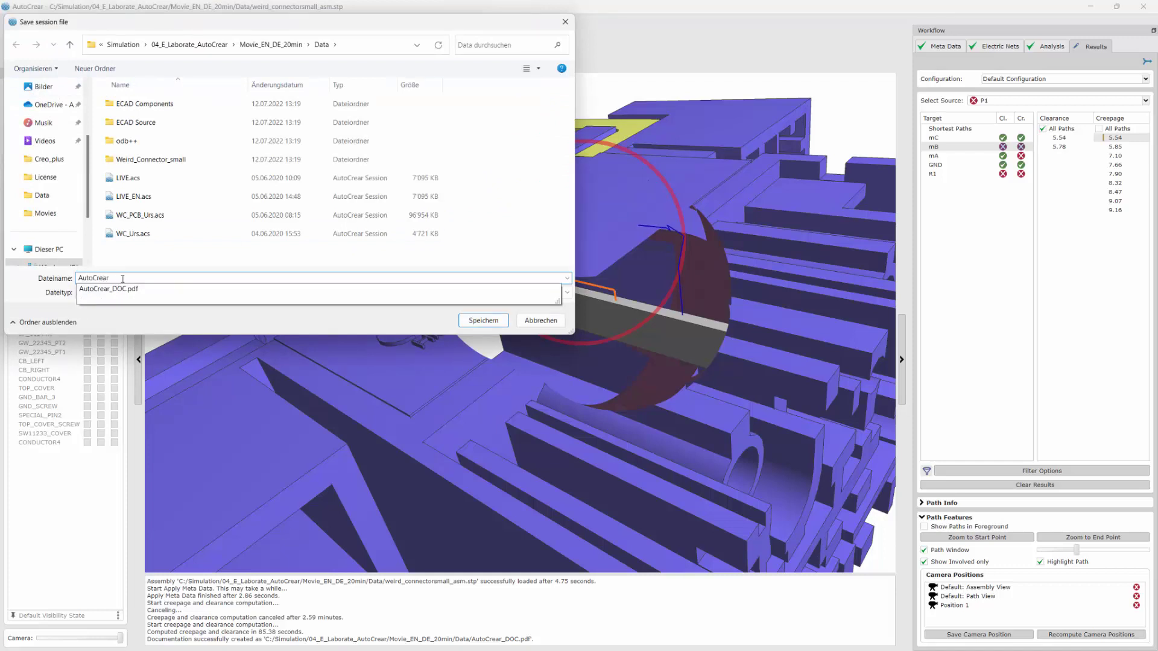
text(Viewer)
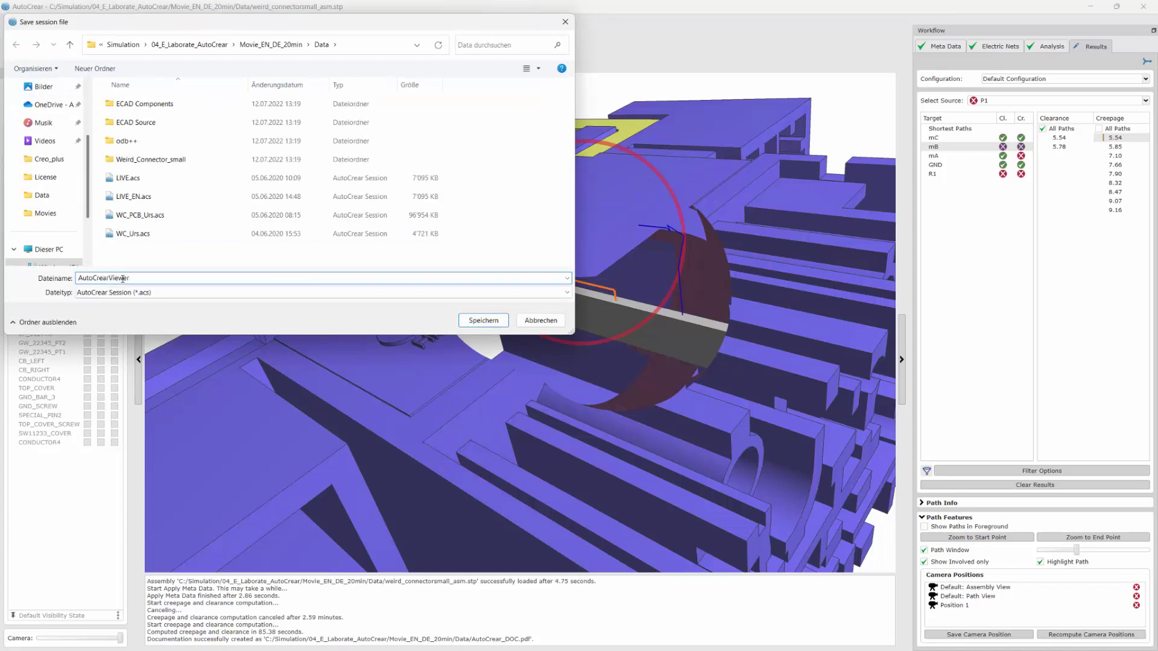
key(Return)
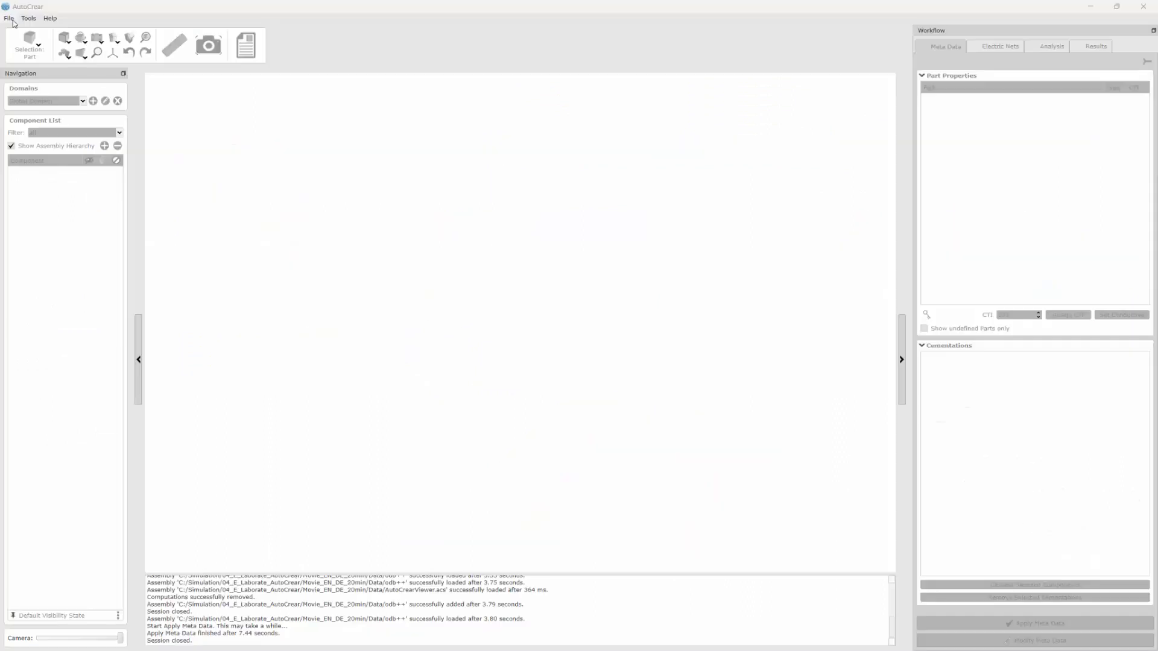
Import the PCB from the odb++ directory with its components represented as Detailed: CAD Data
click(8, 18)
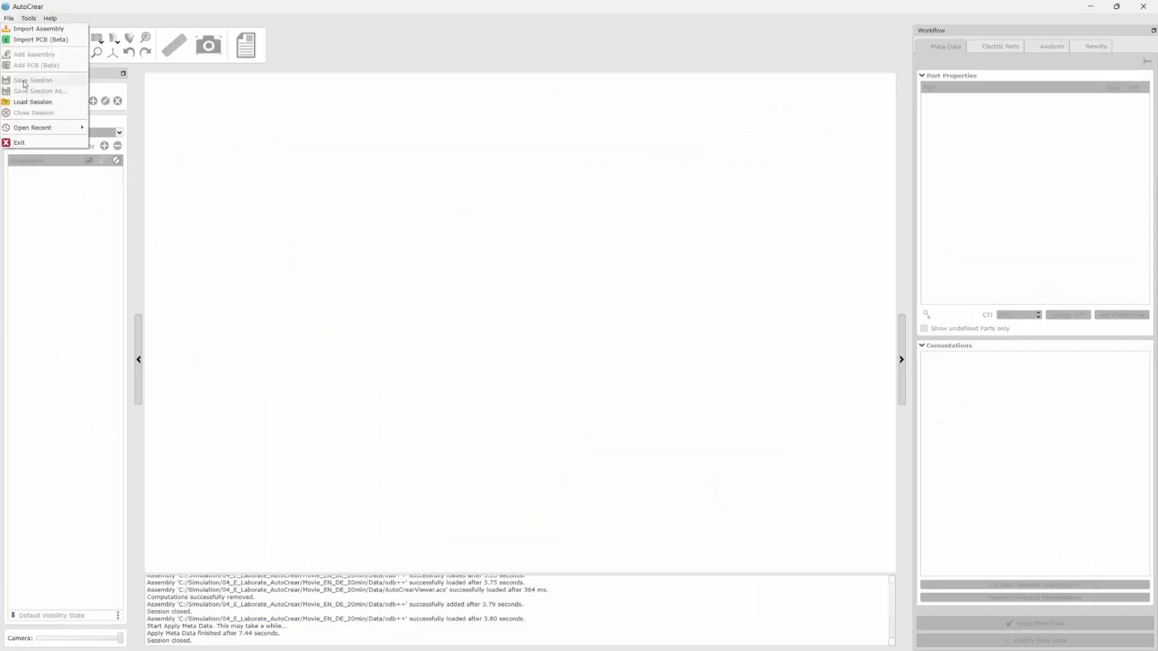
click(30, 40)
click(643, 338)
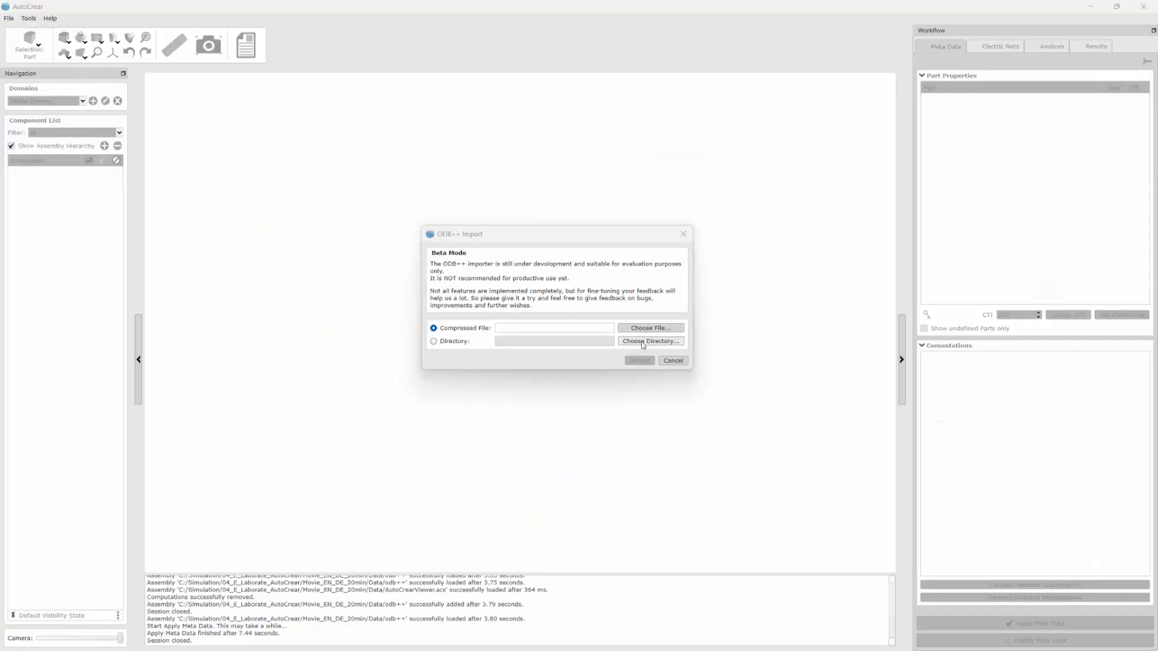
click(892, 549)
click(640, 362)
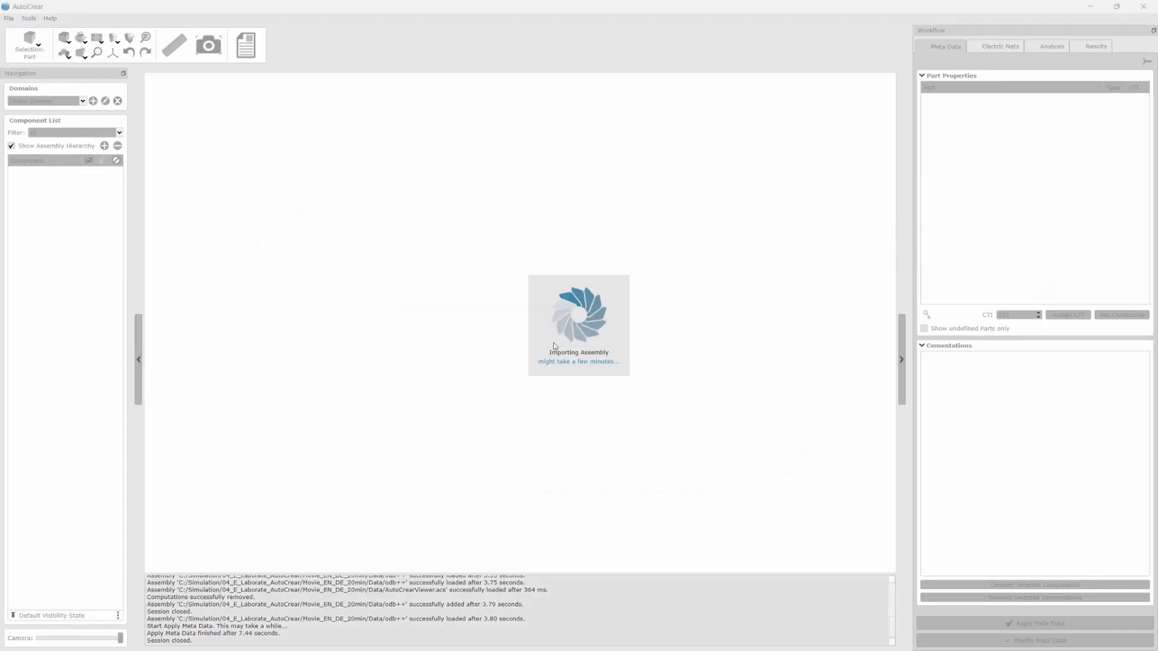
click(575, 437)
click(573, 452)
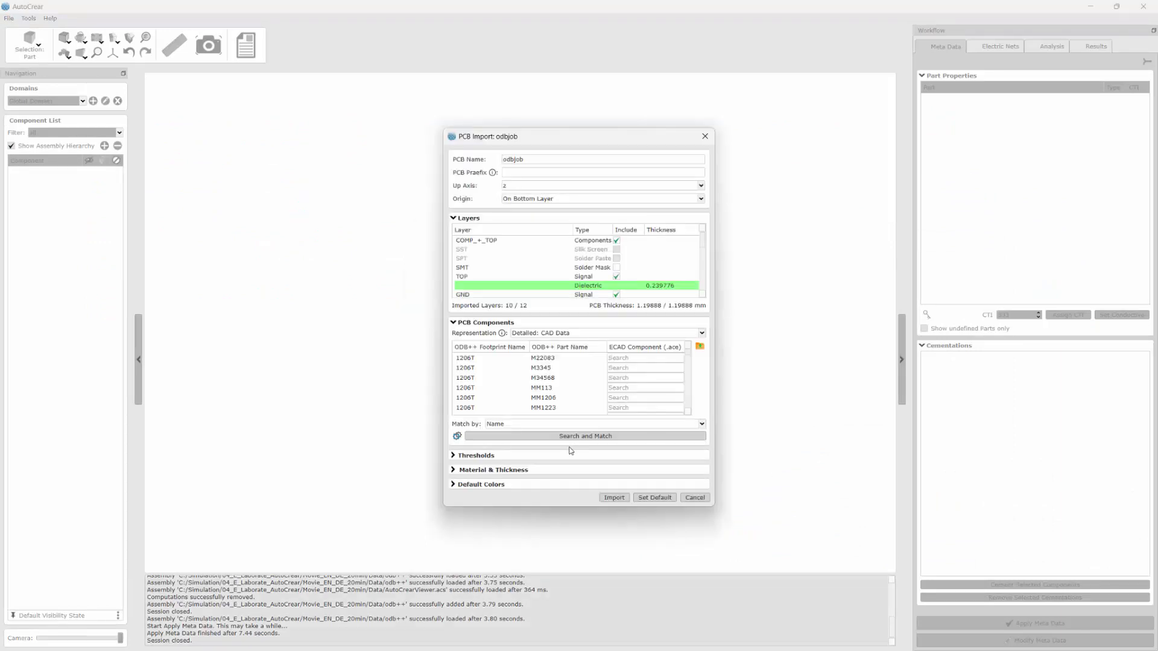
click(615, 498)
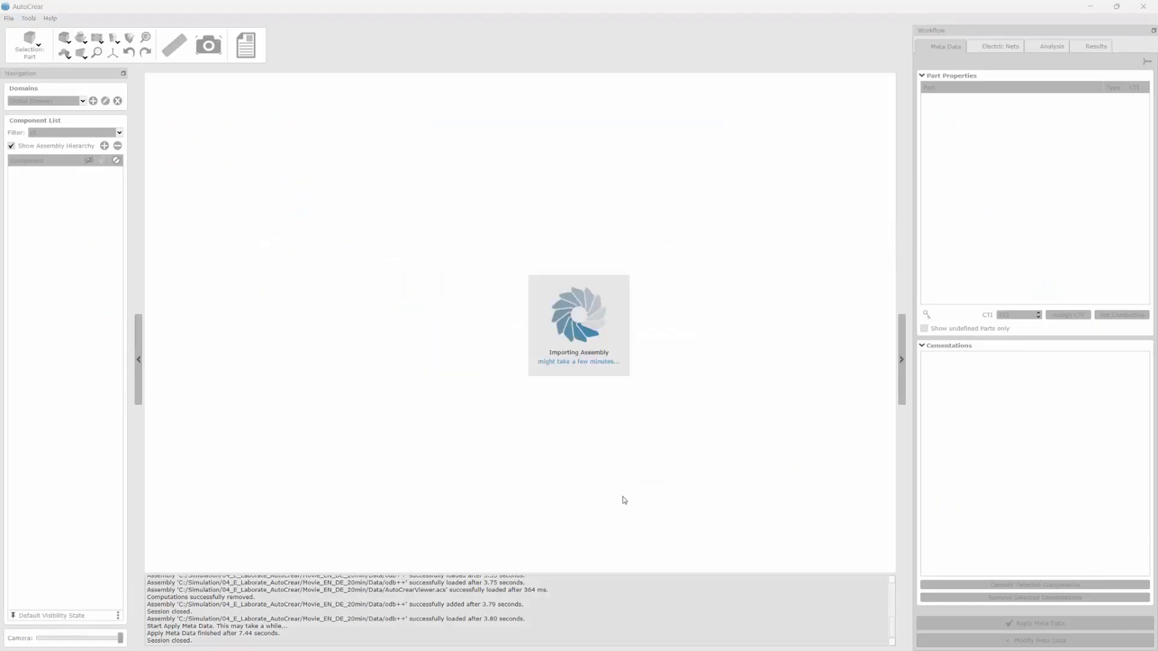
Inspect the imported board's components and traces, and apply its meta data to obtain the list of electric nets
middle_drag(536, 253, 331, 177)
scroll(333, 181, up, 10)
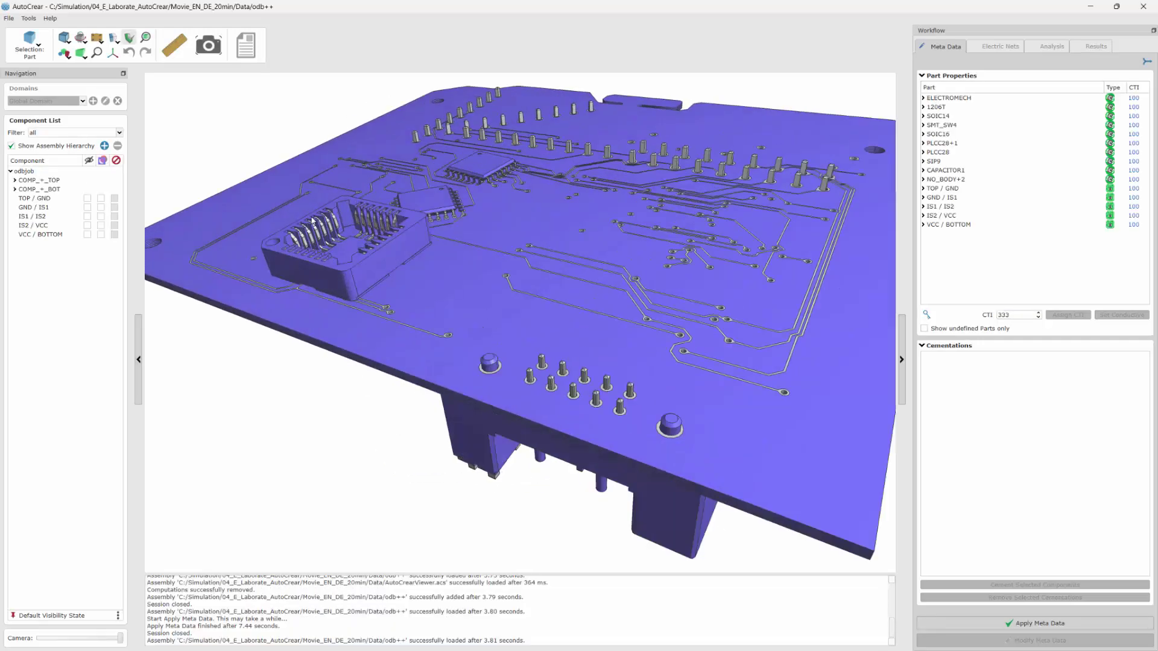
scroll(398, 210, down, 10)
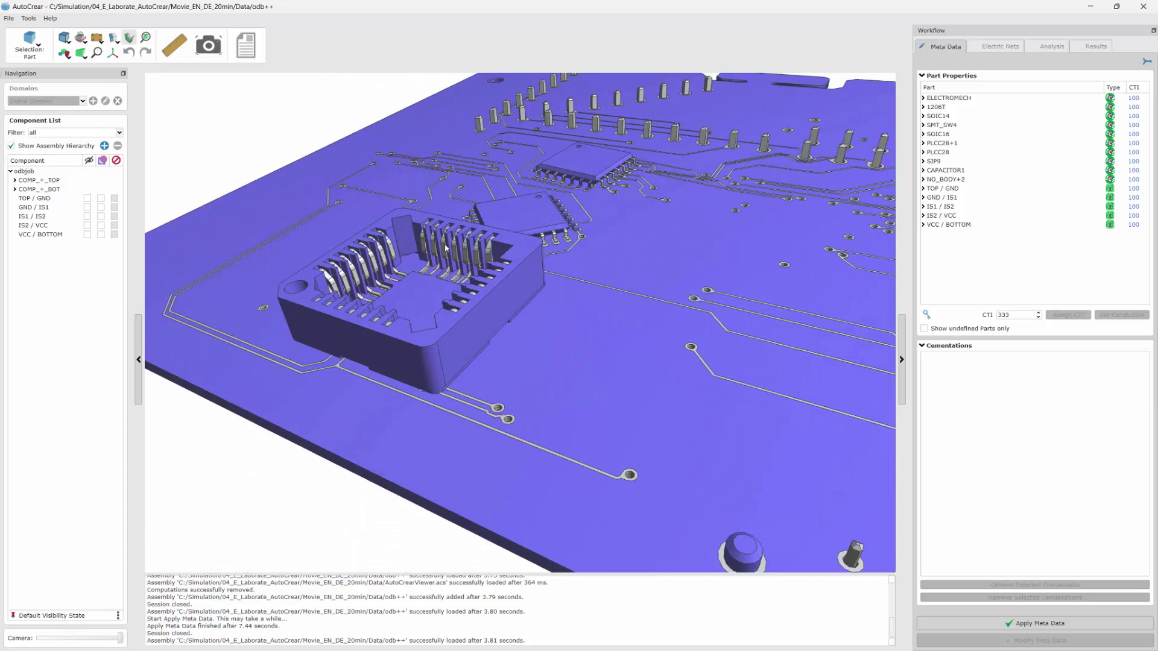
scroll(749, 138, down, 2)
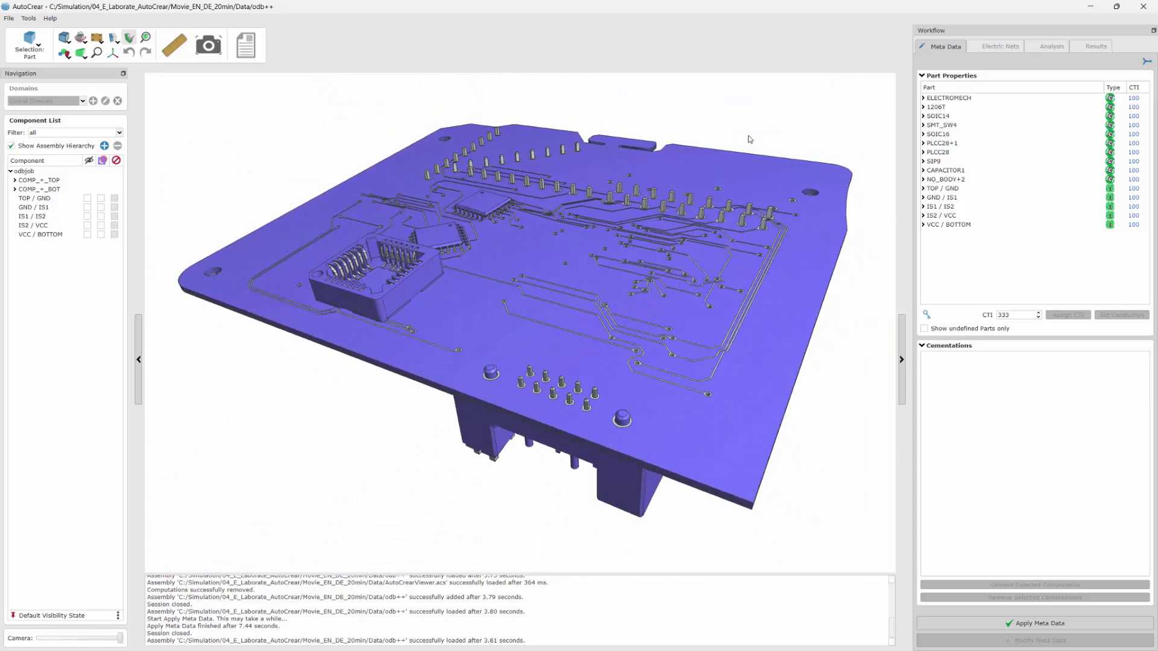
click(1048, 624)
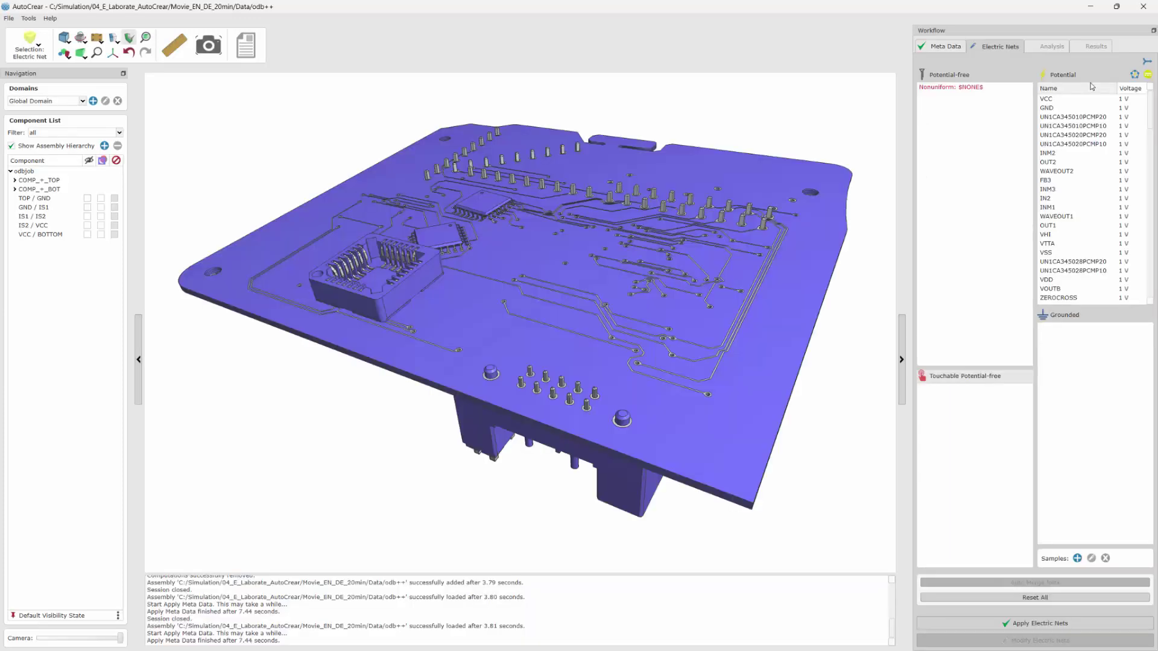
click(1147, 62)
mouse_move(1126, 84)
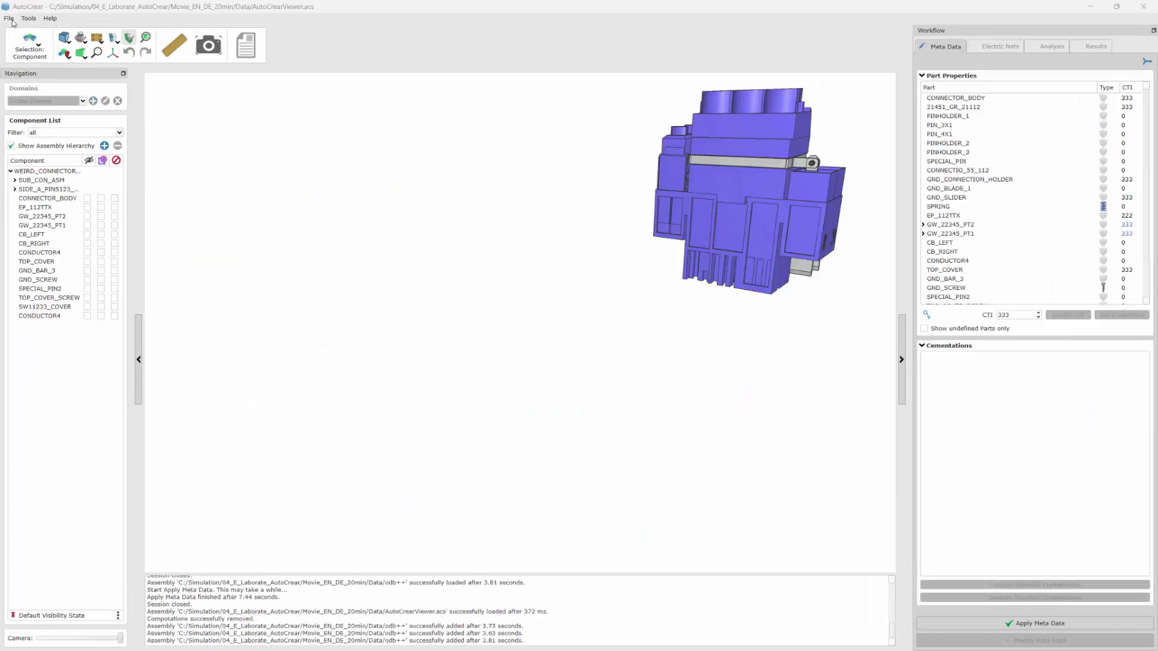
Add the PCB from the odb++ directory to the connector assembly, with its components represented as detailed CAD data
click(9, 18)
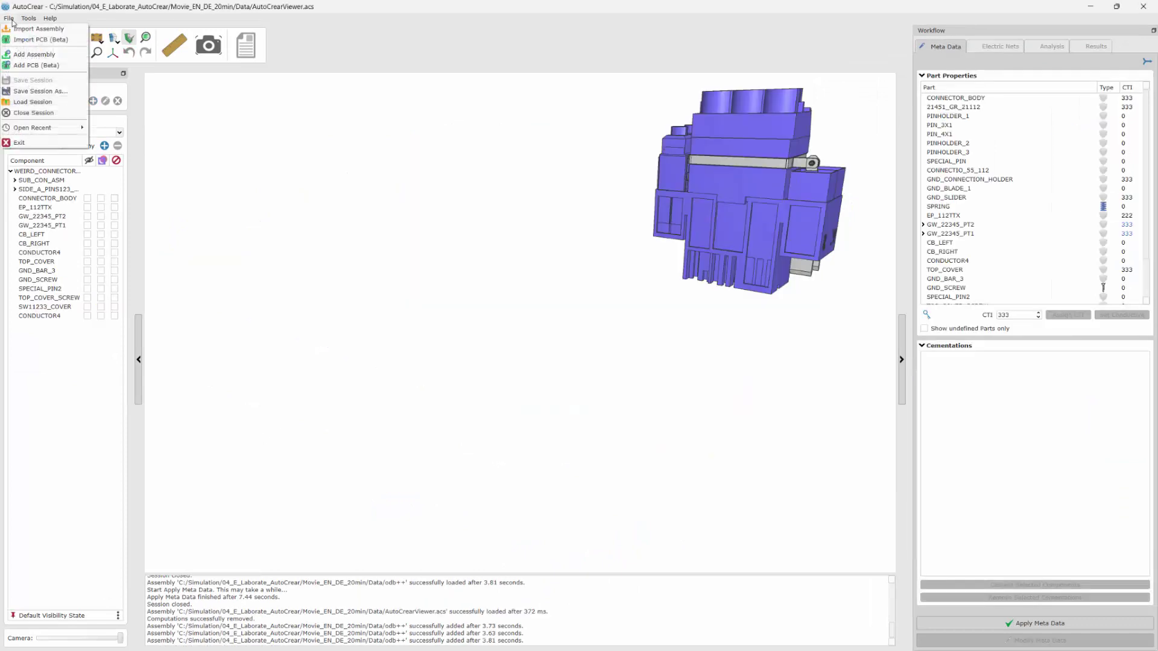
click(31, 66)
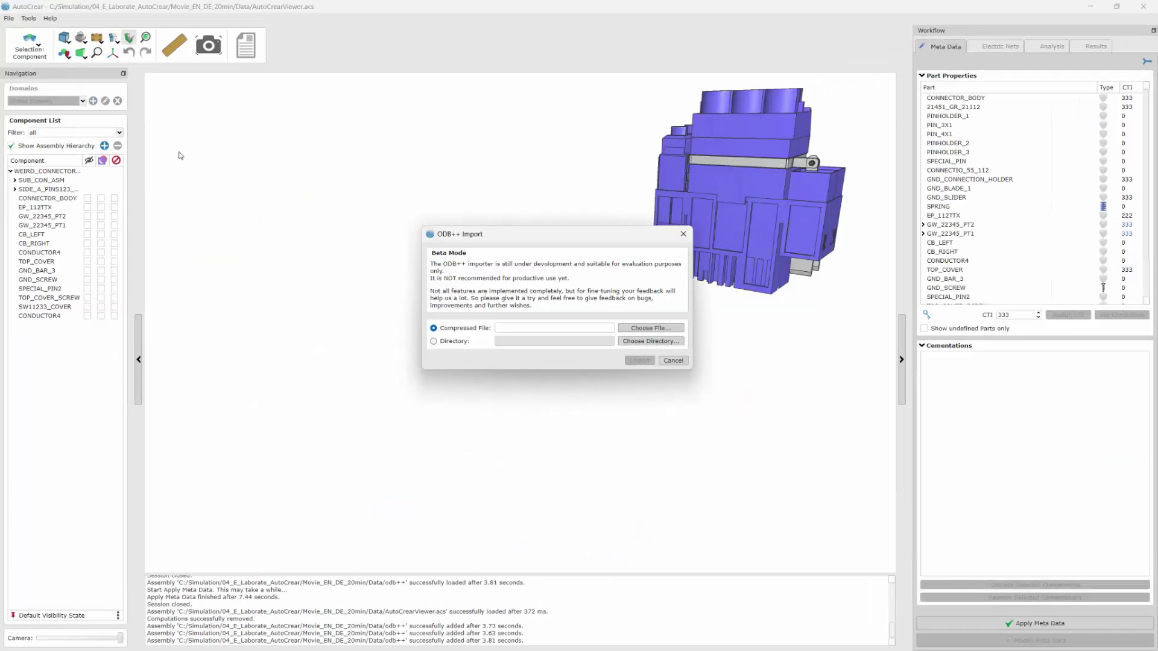
click(650, 345)
click(892, 550)
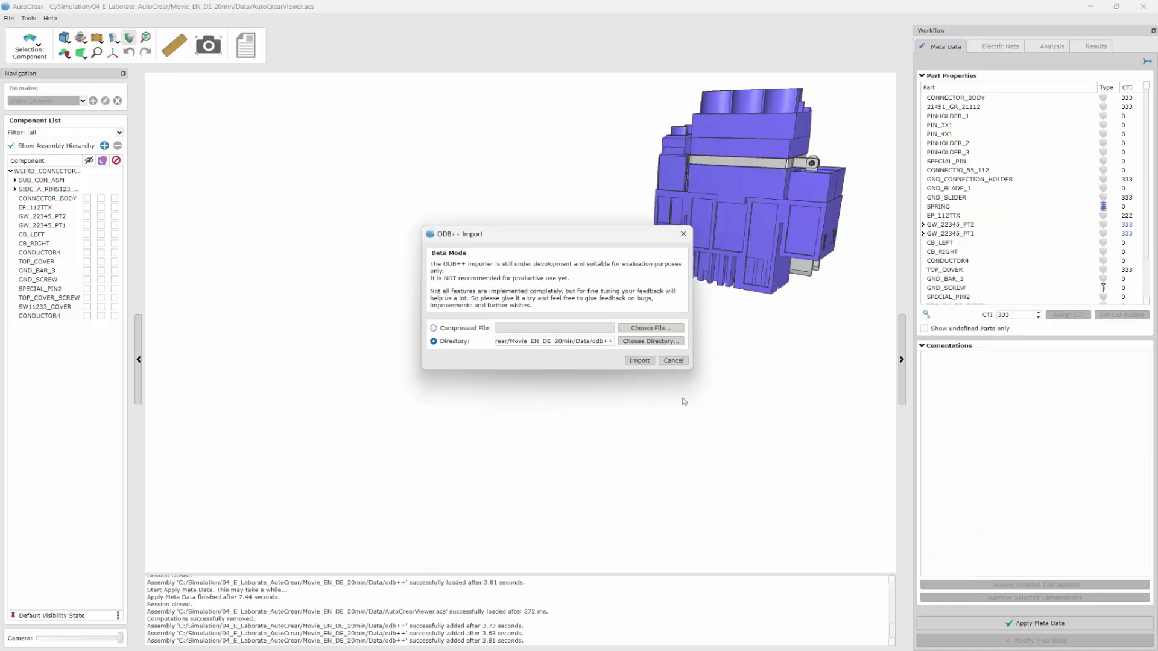
click(640, 363)
click(603, 437)
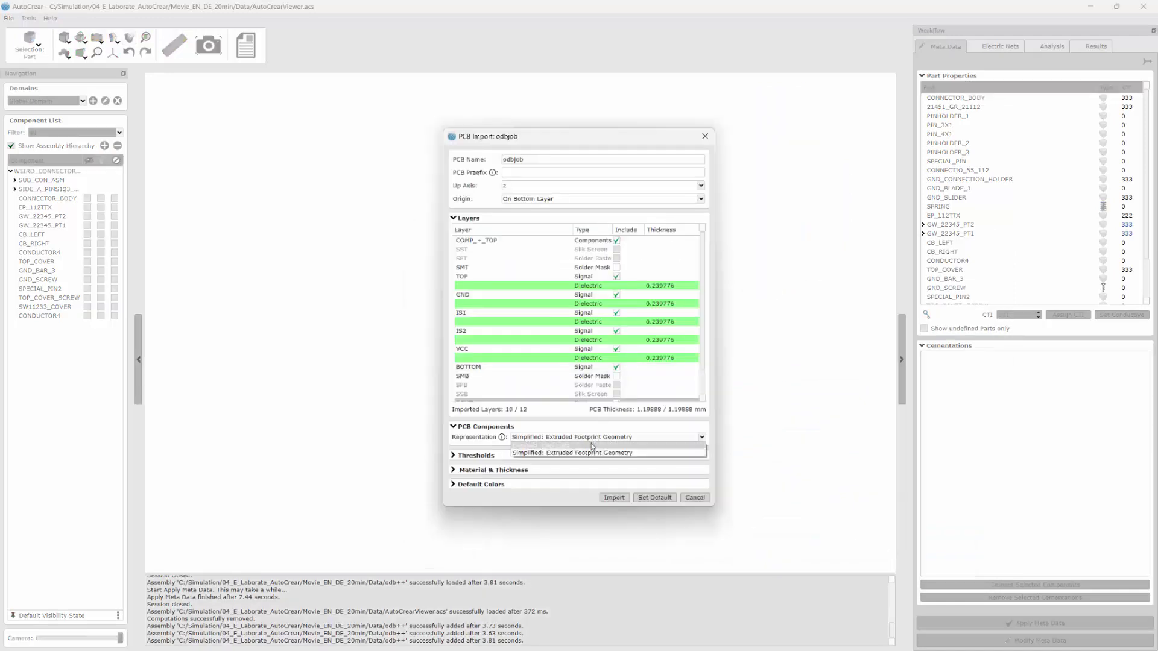
click(594, 451)
click(593, 437)
click(616, 498)
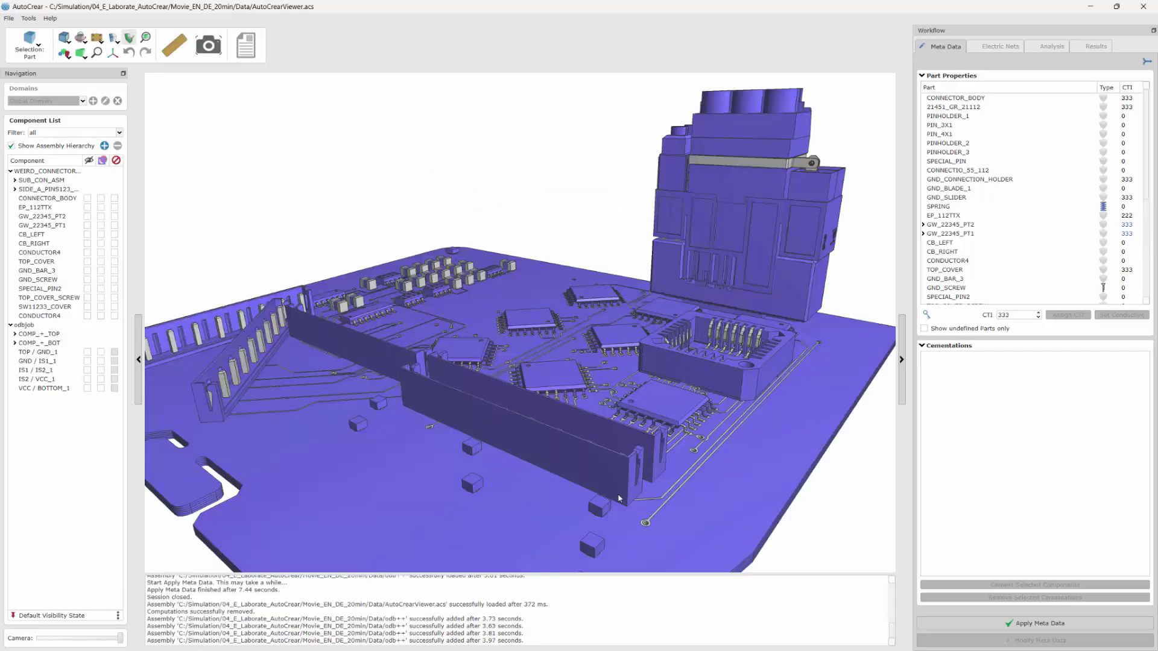
Examine the combined connector and board assembly, including a close view of the component pins
middle_drag(620, 499, 607, 397)
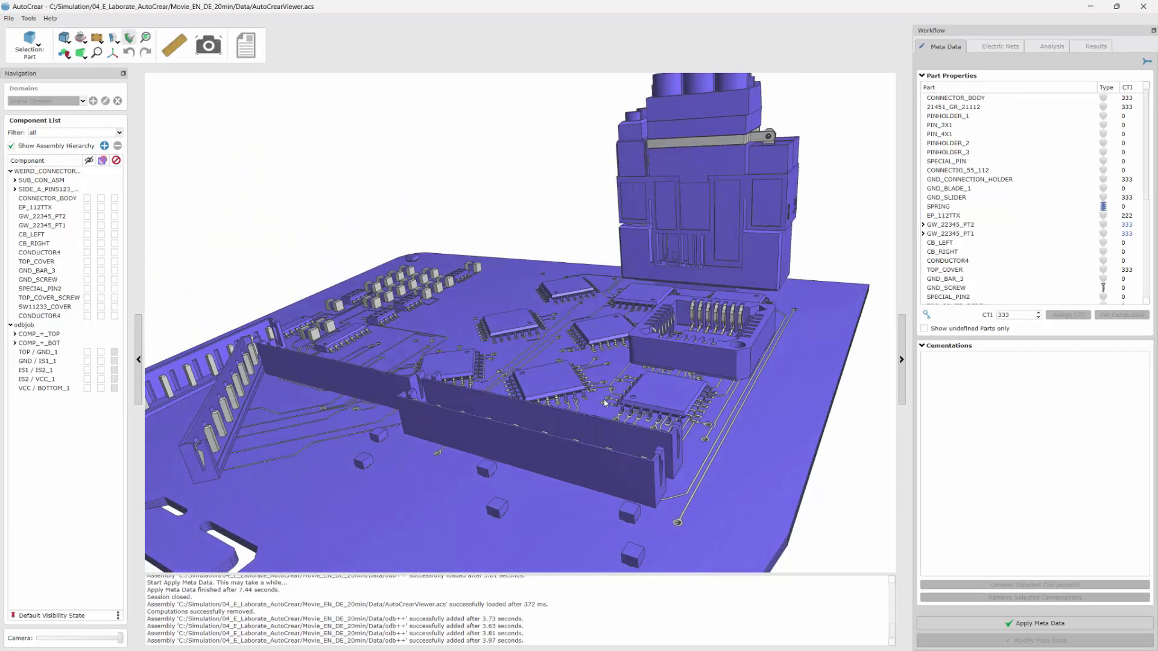
scroll(607, 395, down, 4)
middle_drag(730, 344, 626, 444)
scroll(592, 337, up, 6)
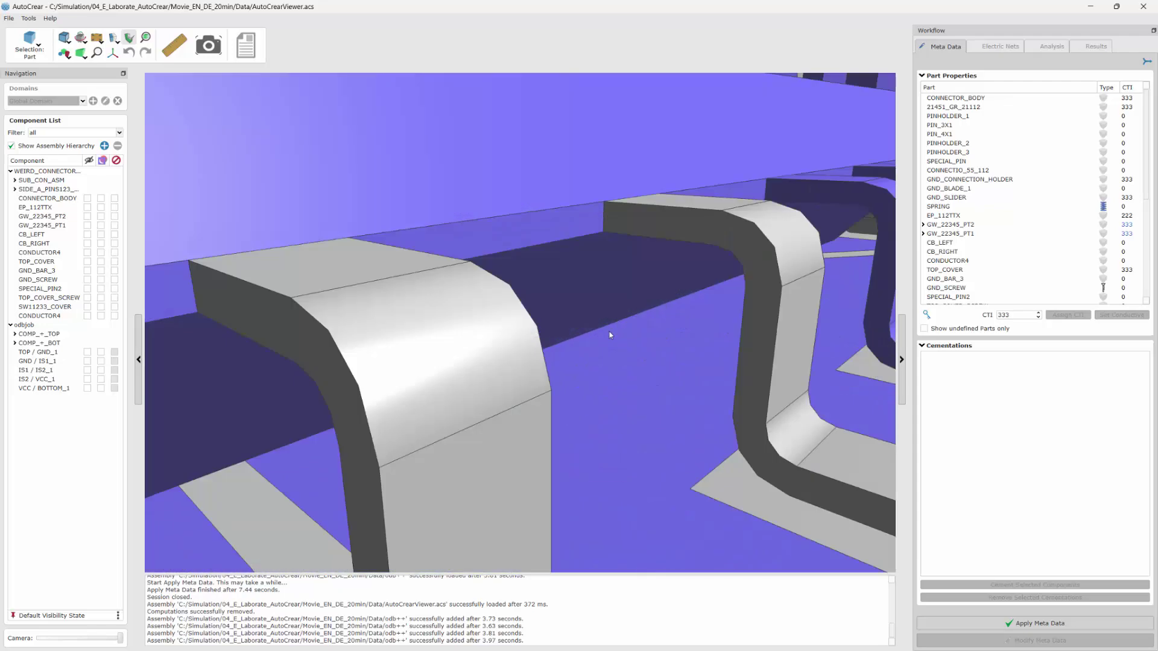
scroll(610, 331, down, 2)
scroll(624, 333, down, 3)
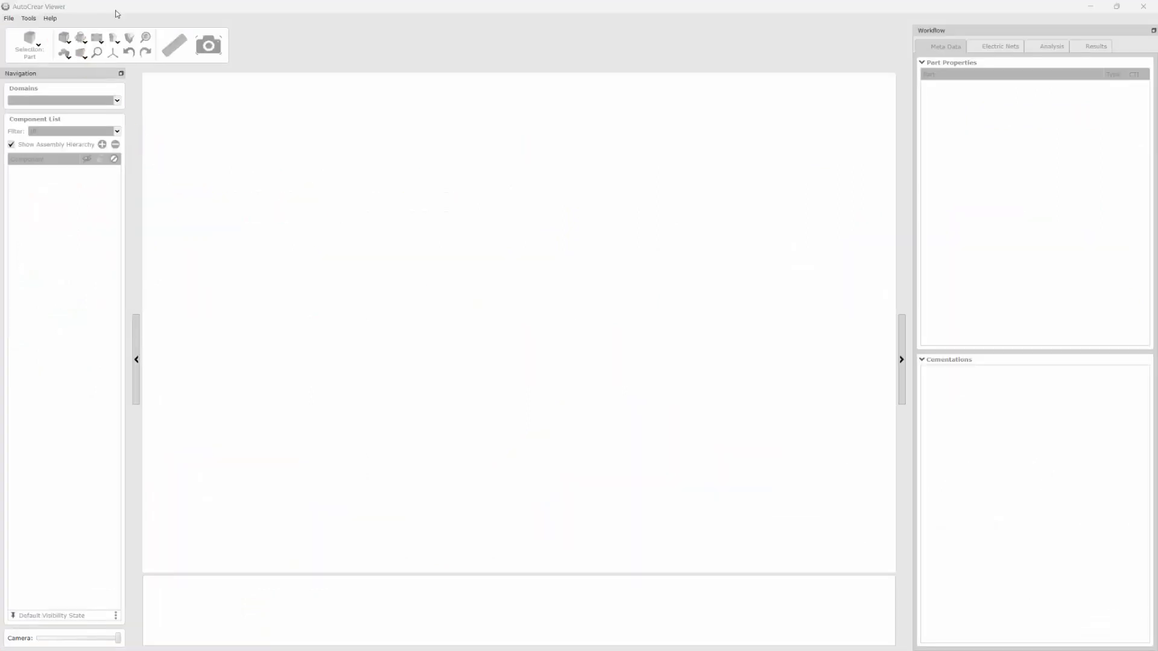
Switch to AutoCrear Viewer and load the session file AutoCrearViewer.acs
click(9, 19)
click(24, 27)
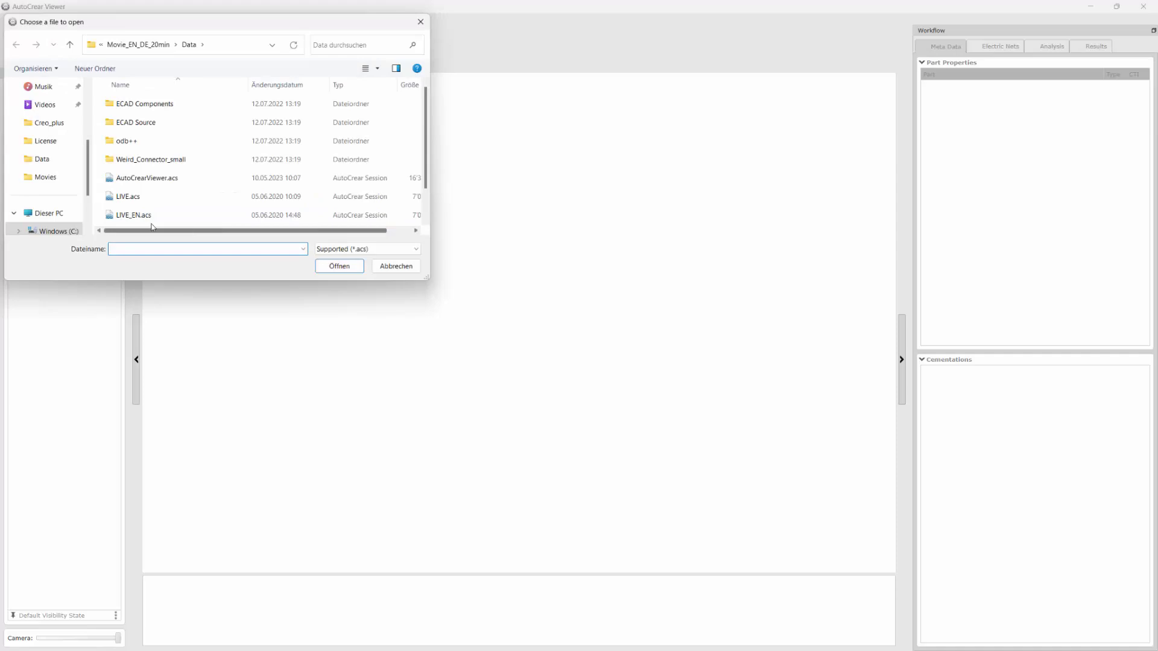
click(156, 178)
double_click(156, 183)
Examine the connector model and review the session's analysis settings, electric nets and meta data
middle_drag(491, 214, 830, 395)
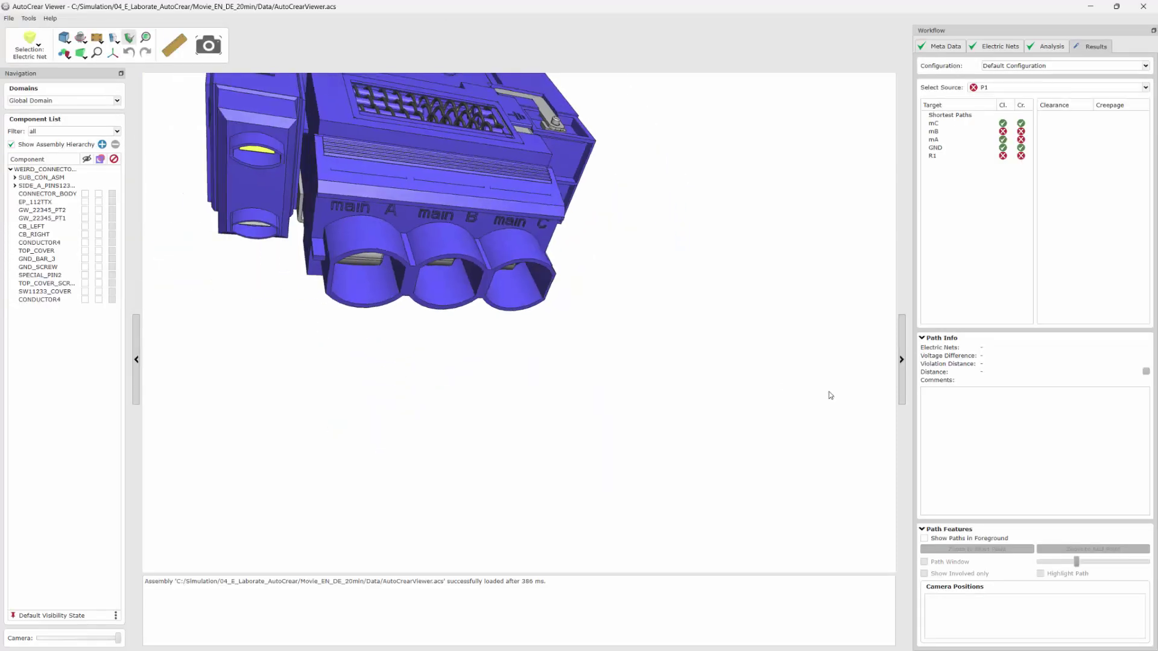
scroll(784, 436, down, 3)
scroll(451, 97, up, 5)
click(1054, 49)
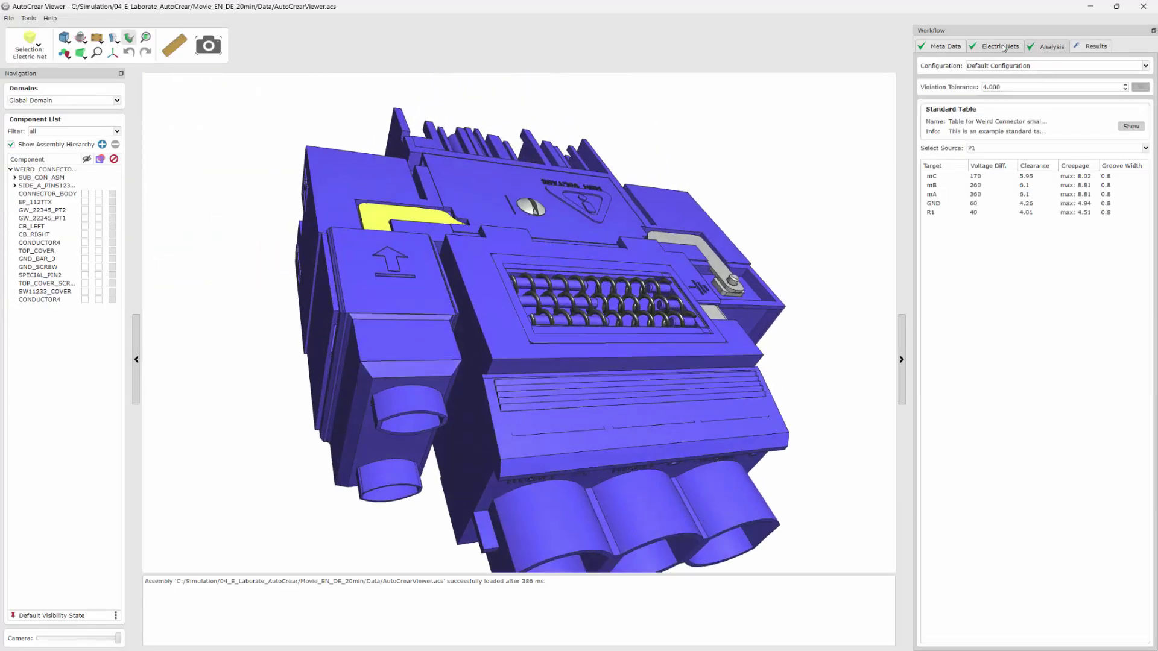
click(1005, 50)
click(952, 49)
Review the results from source P1 to targets mC, R1 and mB, including the comment on the shortest mB creepage path
click(1095, 50)
click(1013, 126)
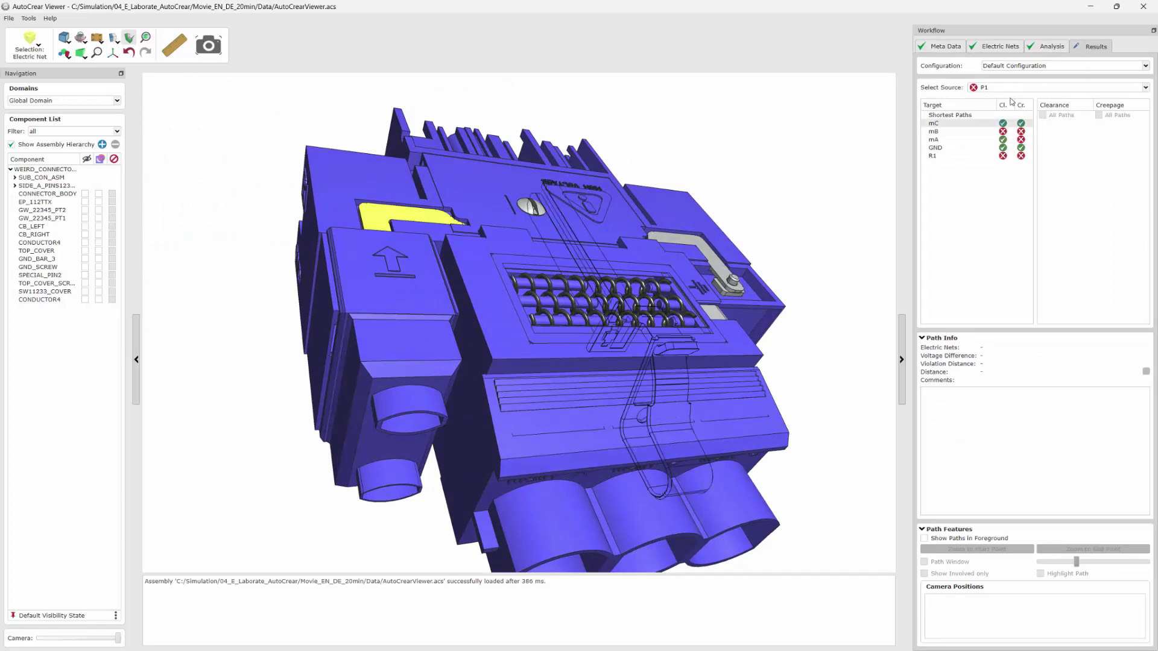
click(998, 156)
click(998, 131)
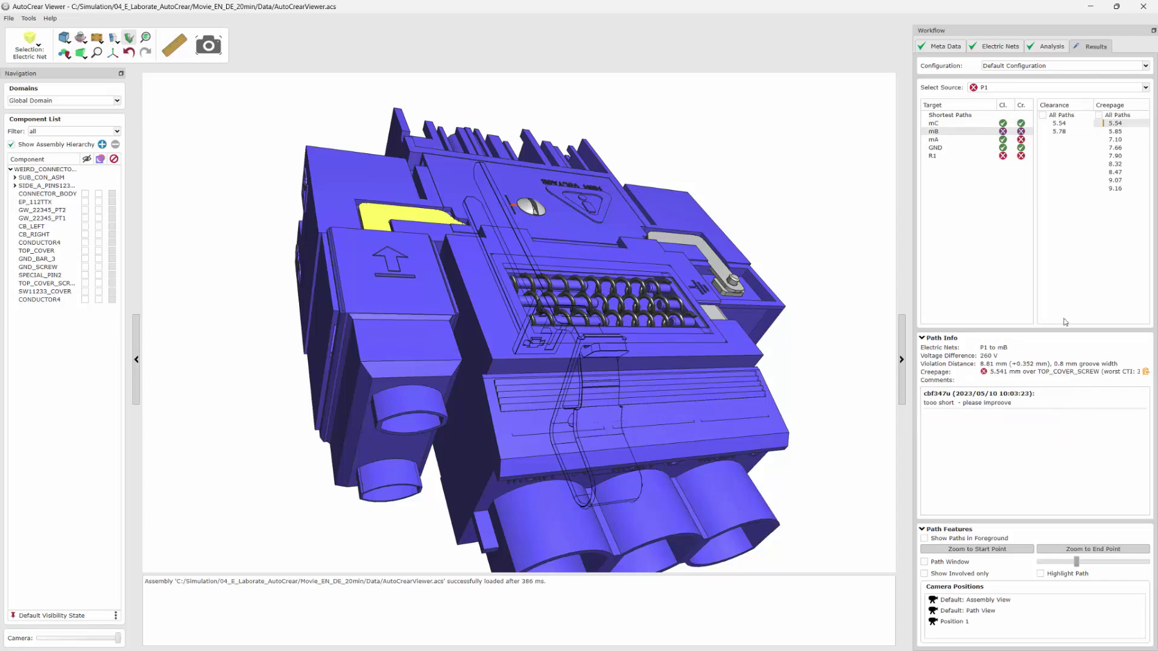
Show the P1 to R1 clearance path on the model with Path Window and Show Involved only enabled
middle_drag(700, 241, 570, 223)
click(1006, 149)
click(1007, 156)
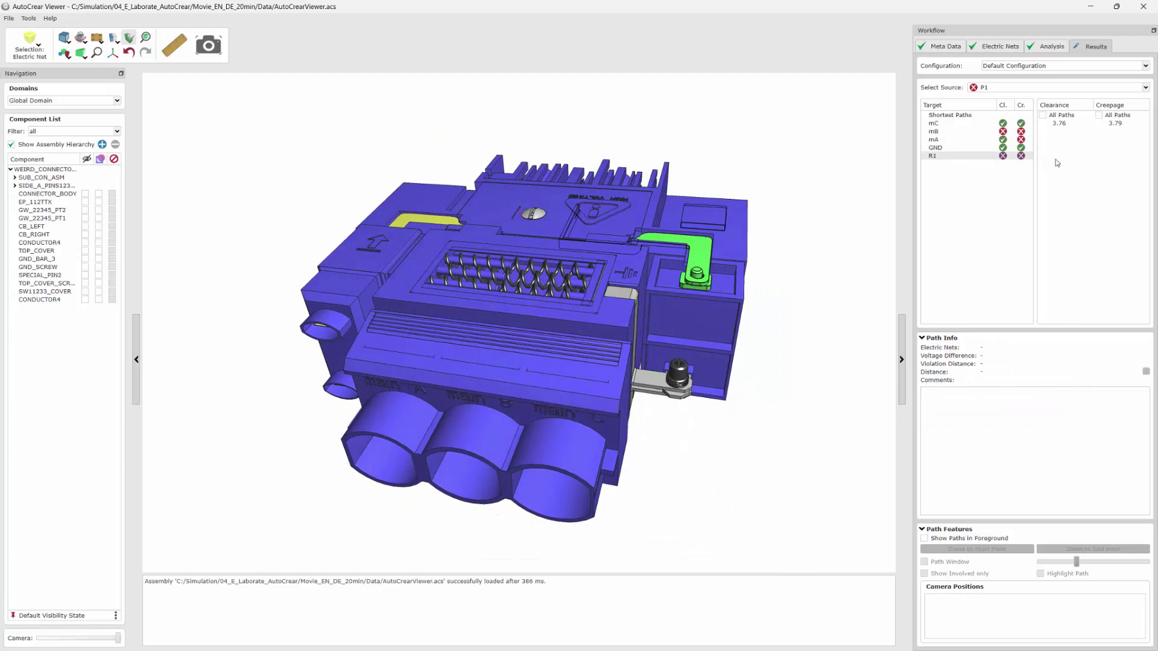
click(945, 563)
click(947, 574)
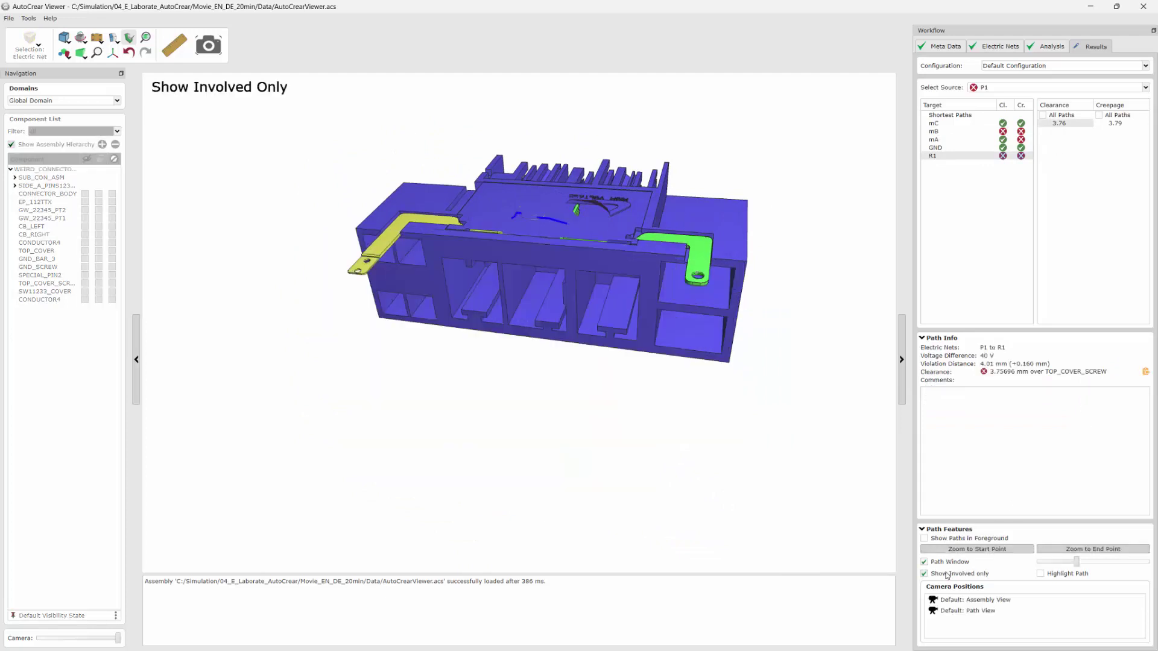